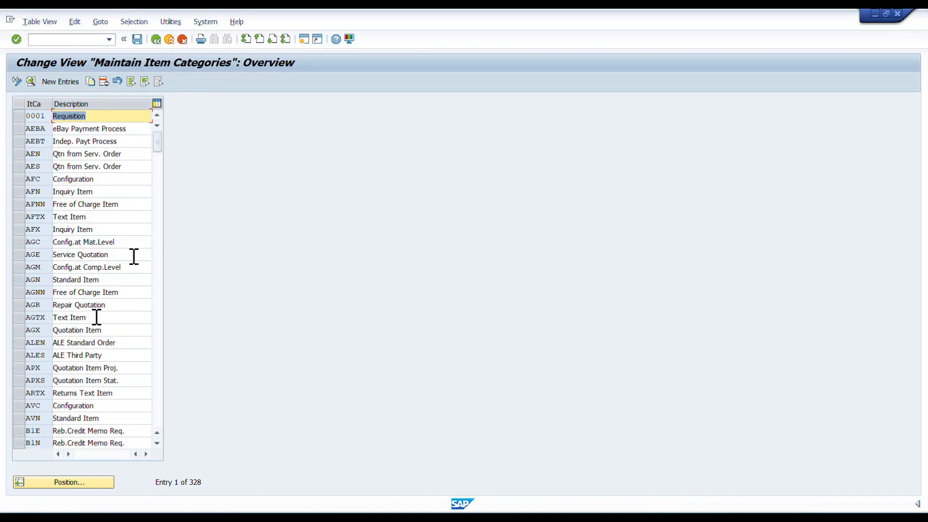
Position the item category list at TAS and open the details of the Third Party Item entry
left_click(73, 483)
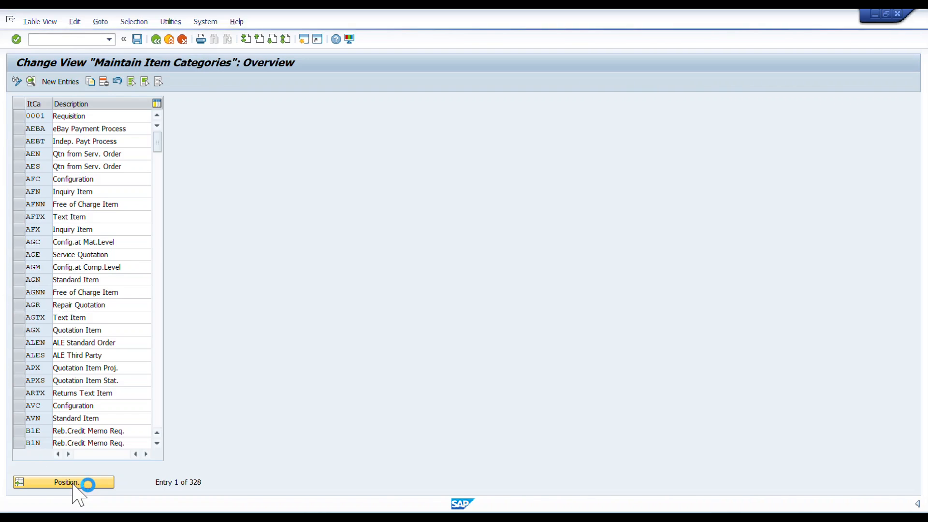
type("TAS")
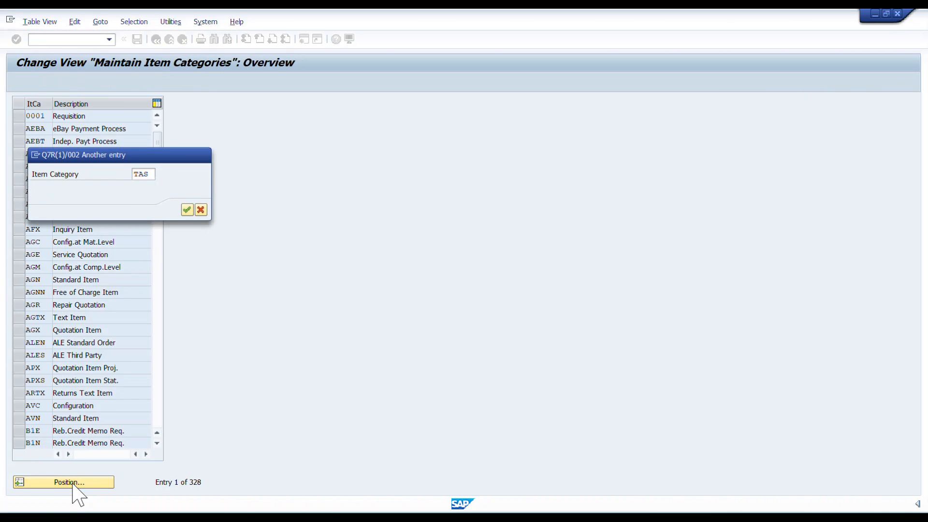
key("Return")
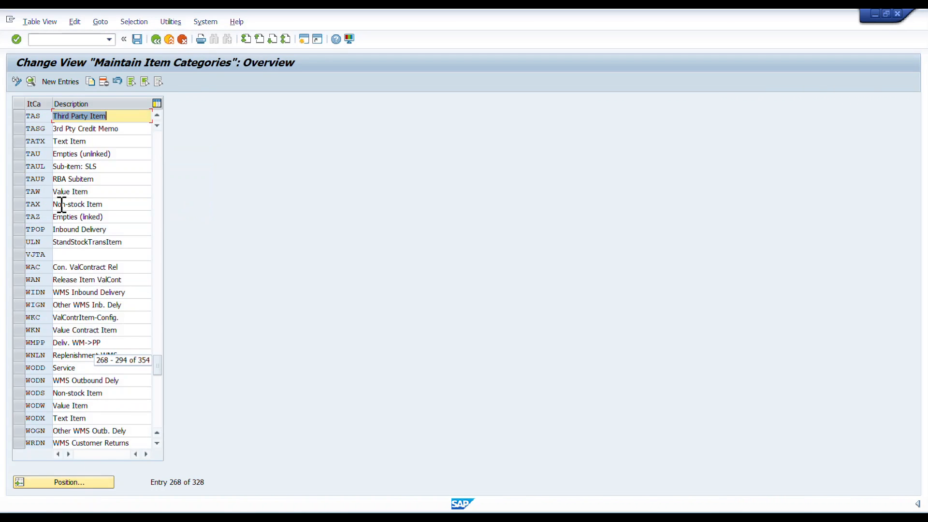
left_click(20, 117)
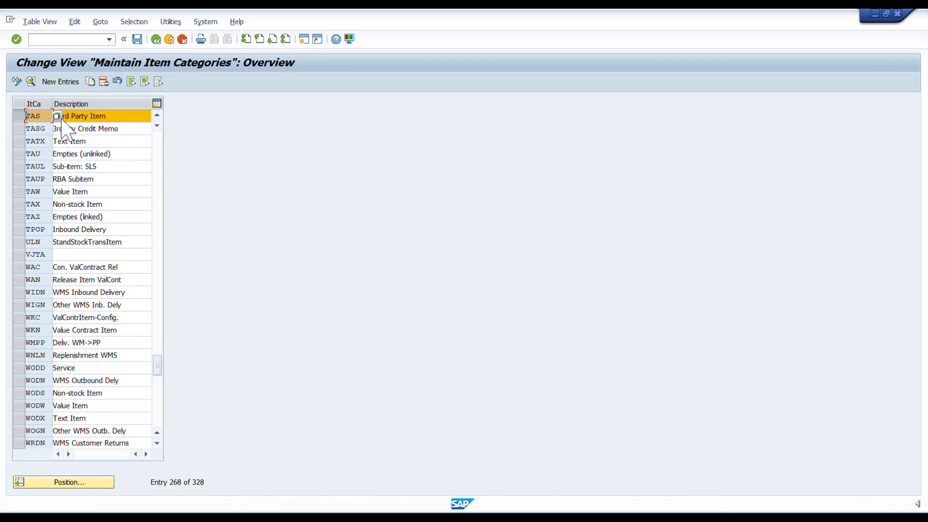
left_click(118, 120)
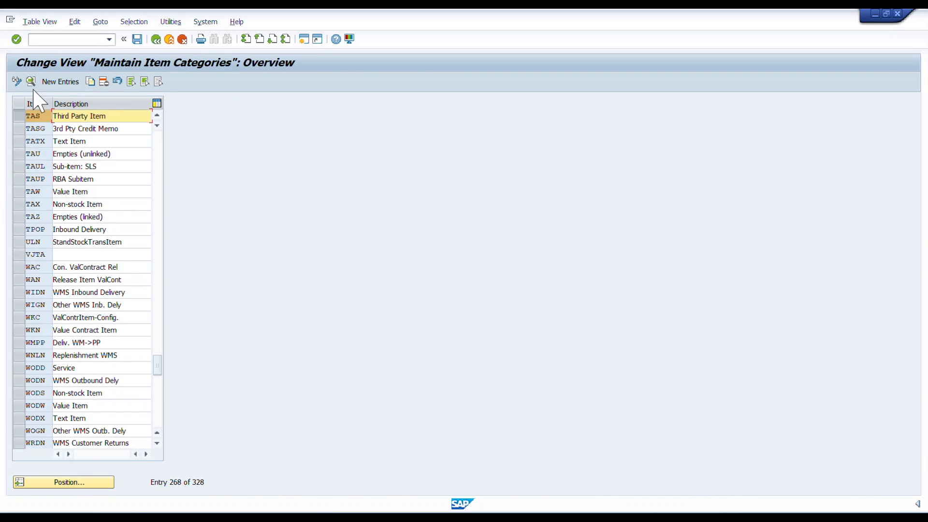
left_click(35, 116)
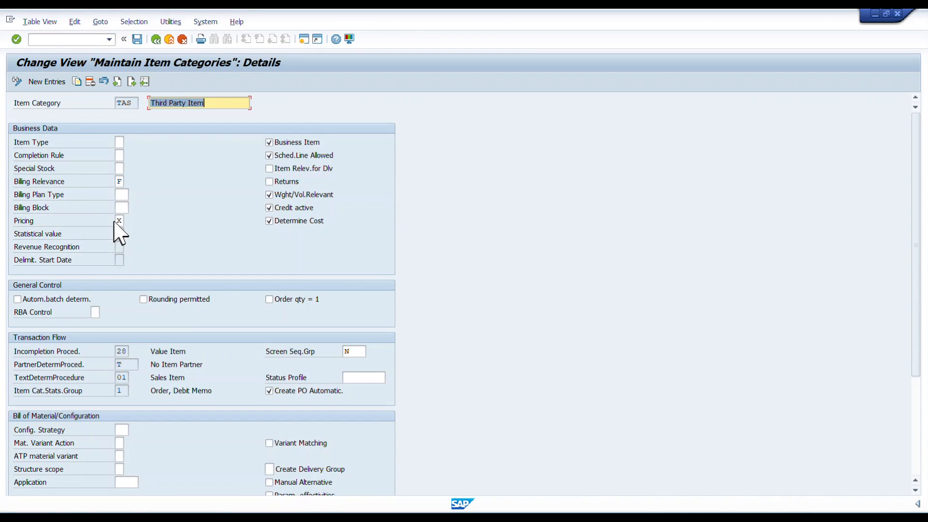
Examine the pricing and schedule line settings of item category TAS and return to the SAP Easy Access screen
left_click(119, 220)
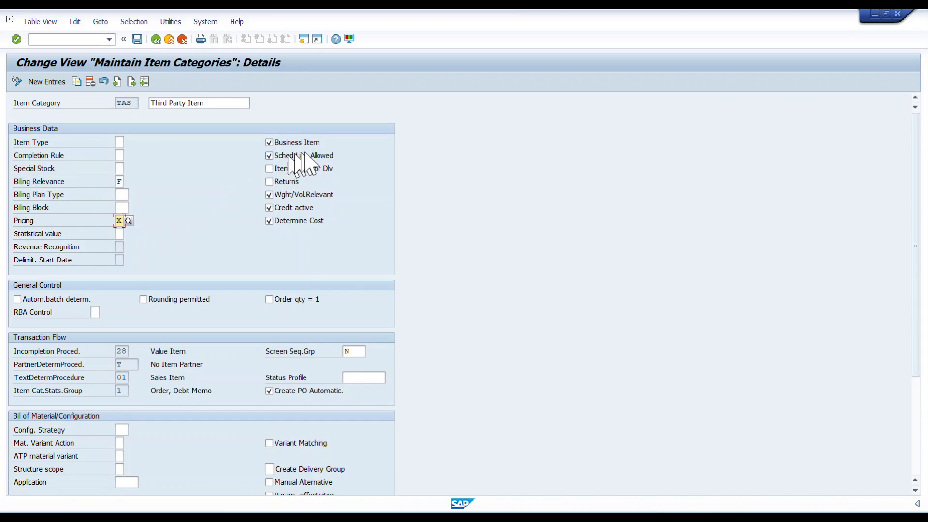
left_click(339, 155)
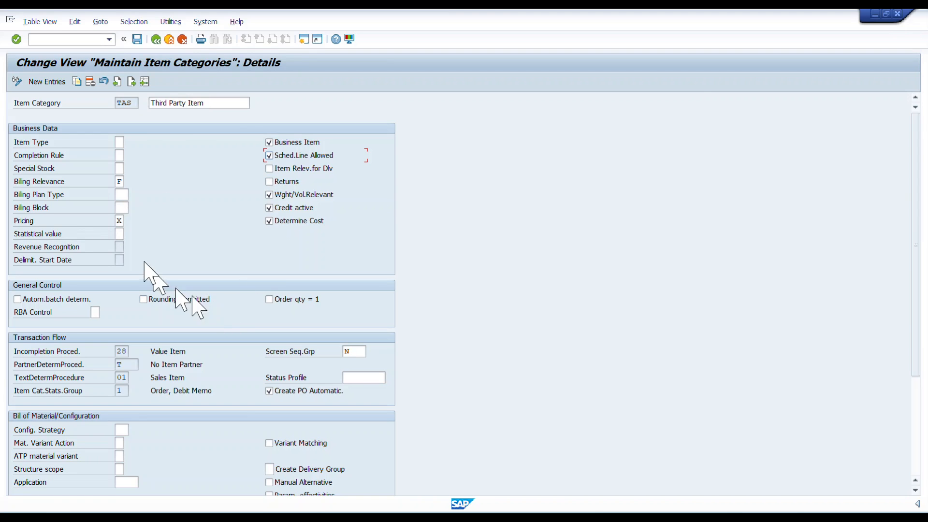
left_click(155, 39)
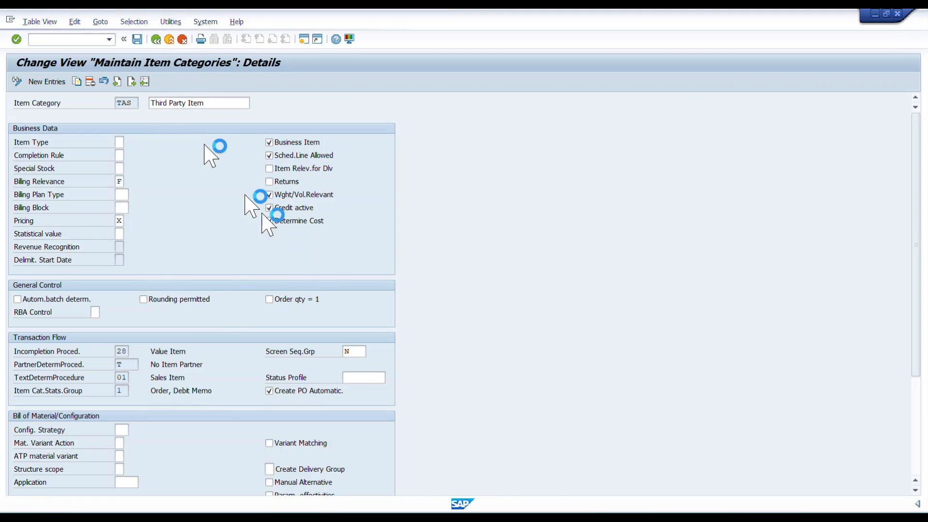
left_click(155, 39)
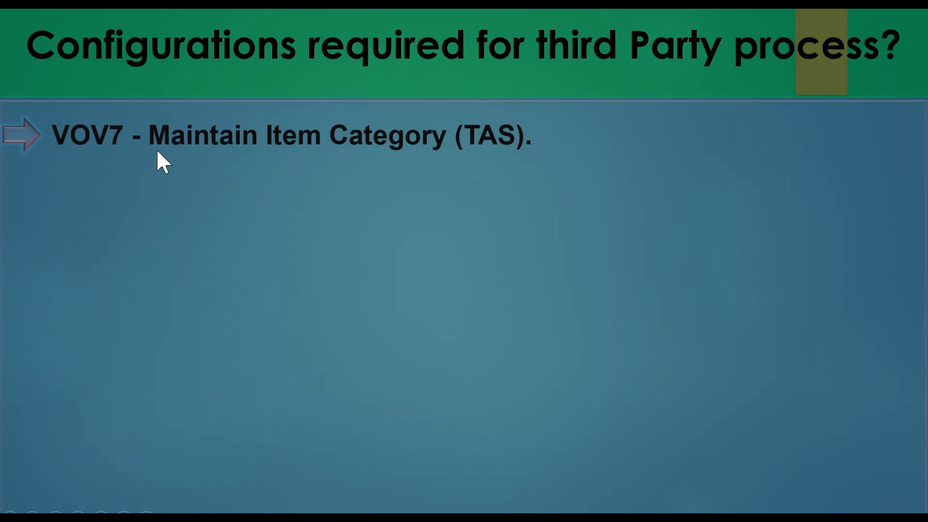
Check the configuration slide for the item category assignment transaction, switch back to SAP and open transaction VOV4
left_click(158, 152)
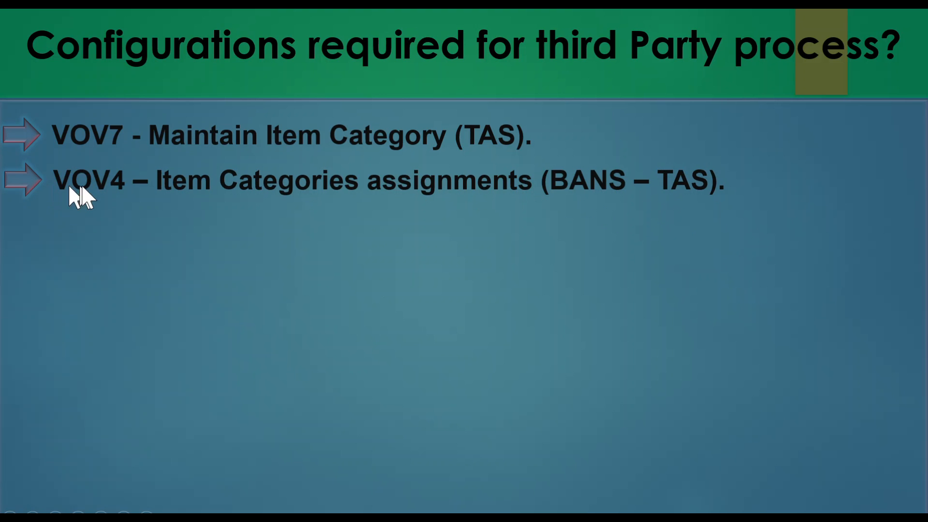
key("alt+Tab")
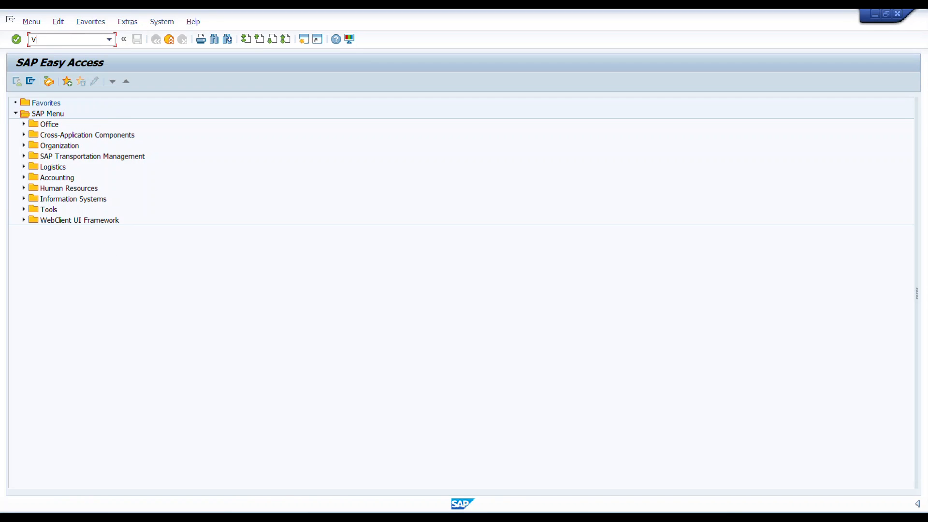
type("VOV4")
key("Return")
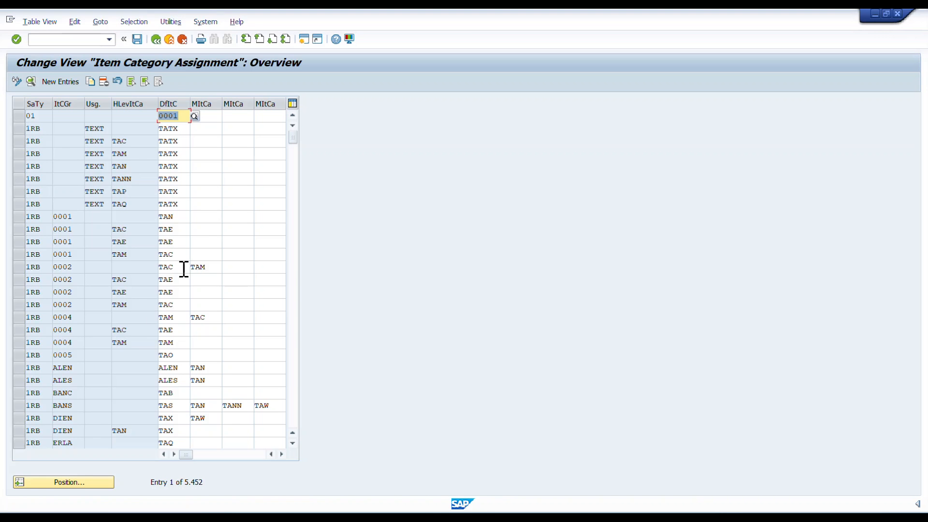
Position the item category assignment list at sales document type OR with item category group BANS
left_click(73, 482)
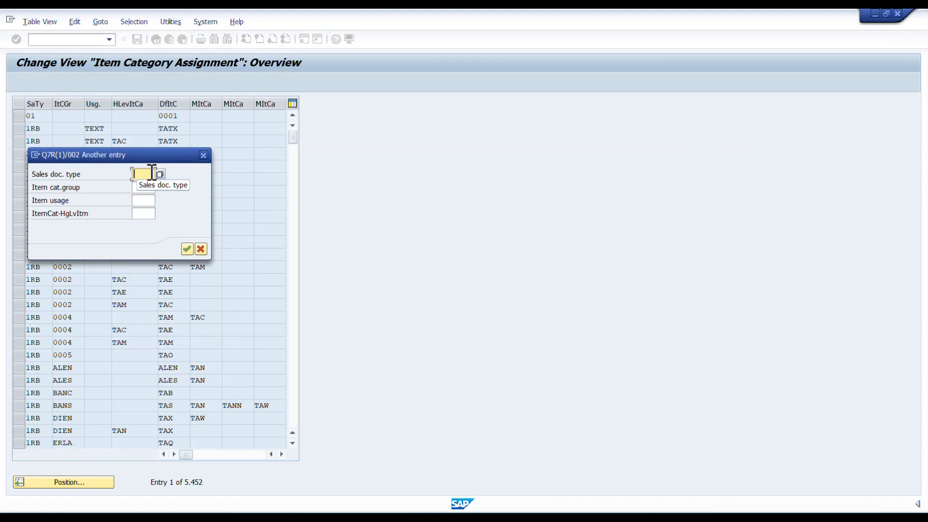
type("OR")
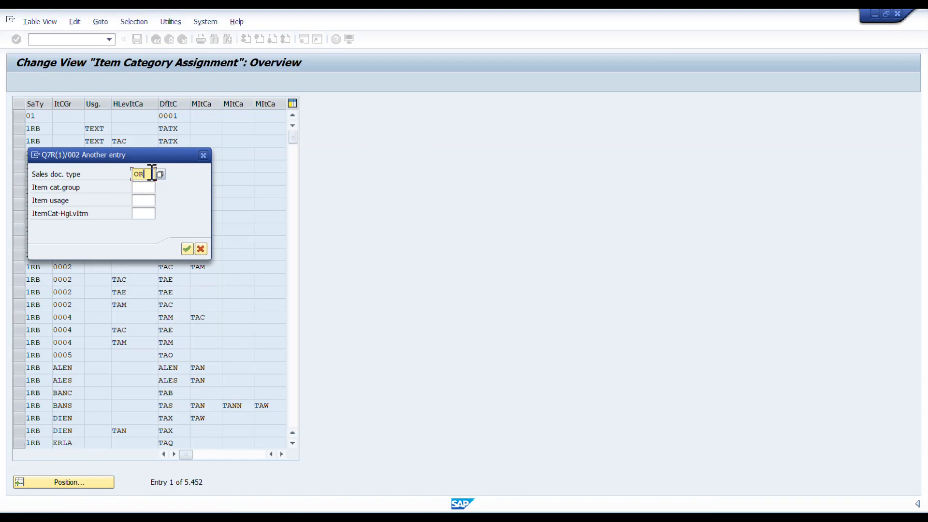
key("Tab")
type("BANS")
key("Tab")
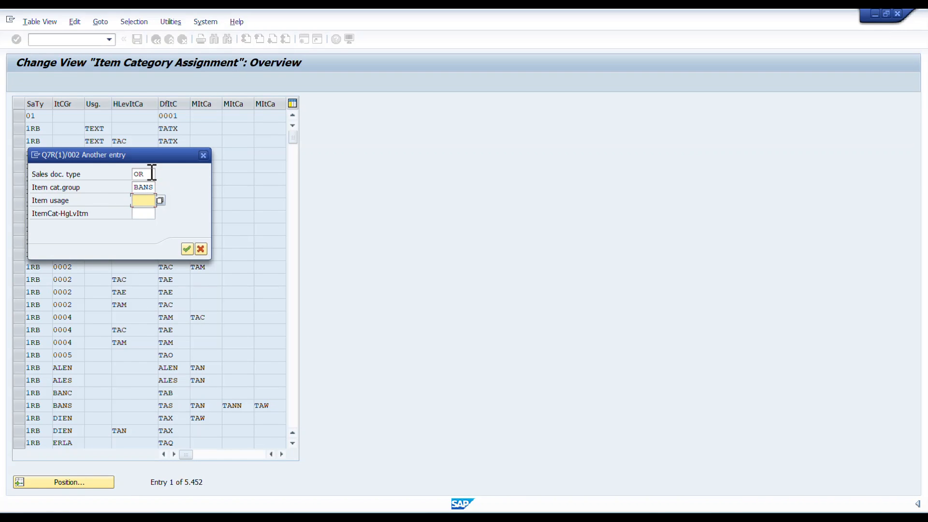
key("Return")
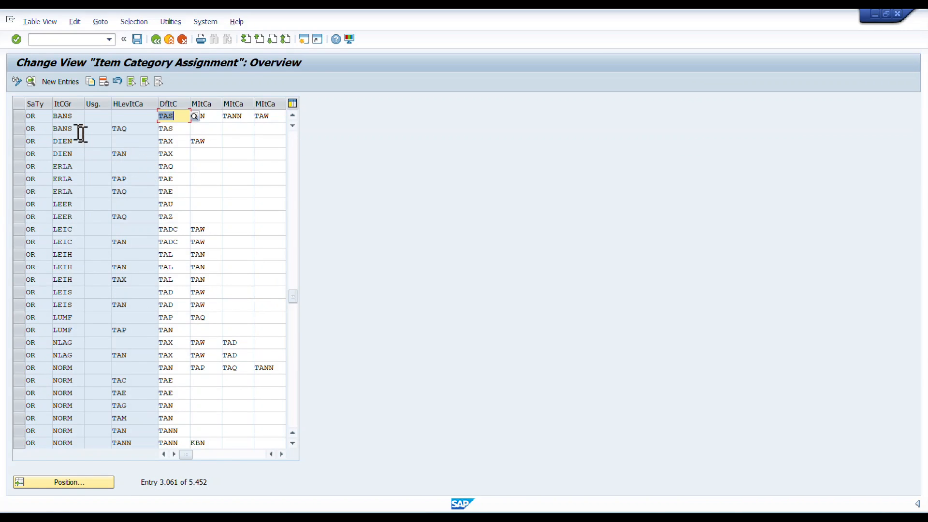
Select the OR/BANS assignment without item usage or higher-level item category and open its details
left_click(21, 117)
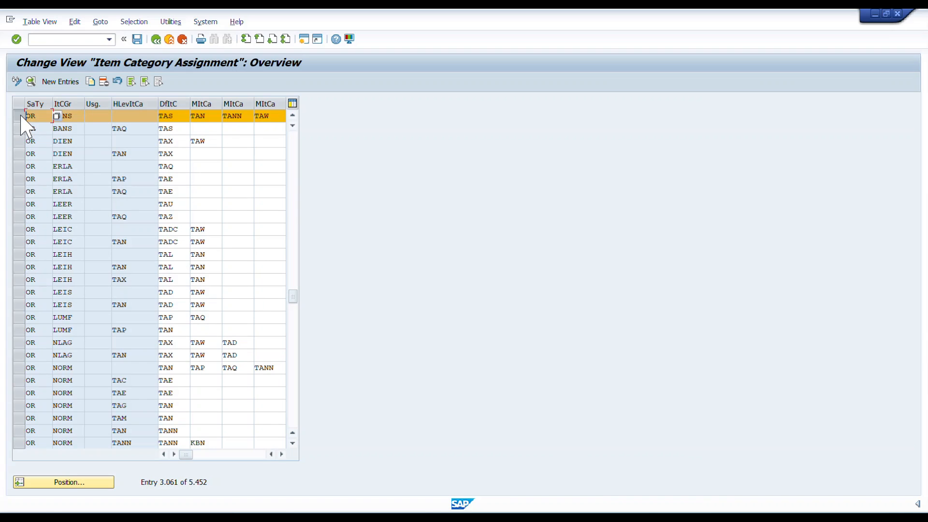
left_click(21, 118)
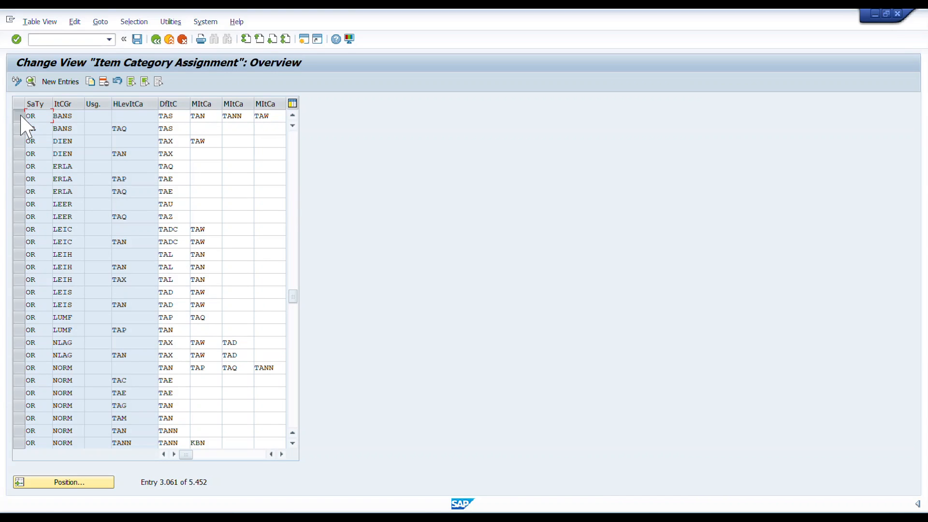
left_click(20, 117)
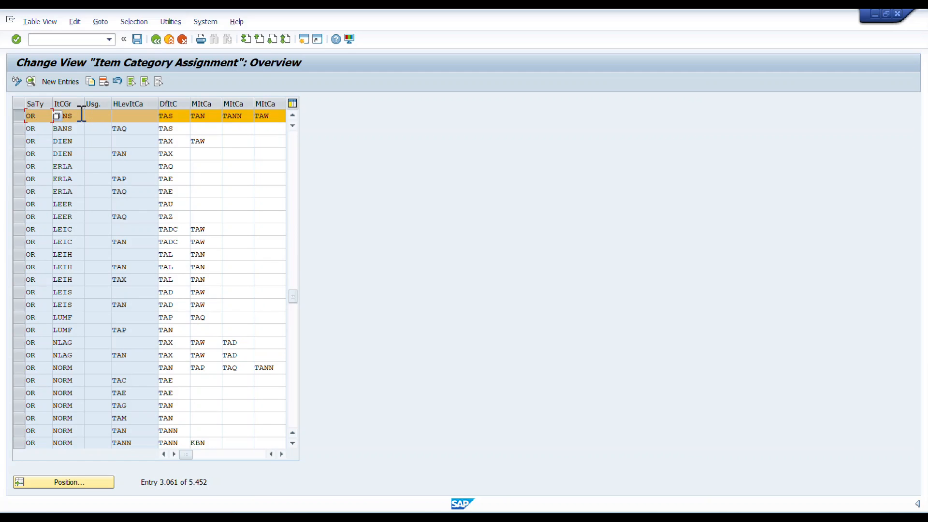
left_click(53, 117)
double_click(53, 117)
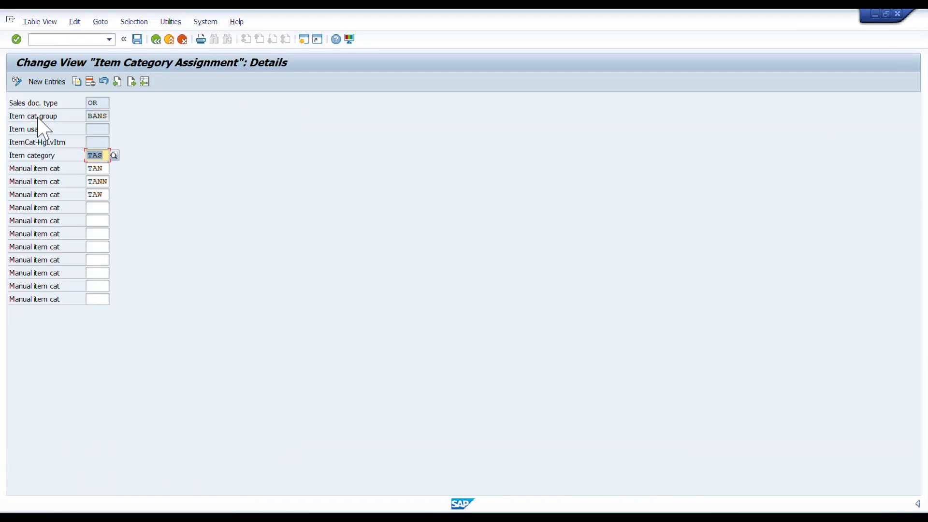
Examine the default and manual item categories and the sales document type of the OR/BANS assignment, and exit to SAP Easy Access
left_click(103, 155)
left_click(99, 168)
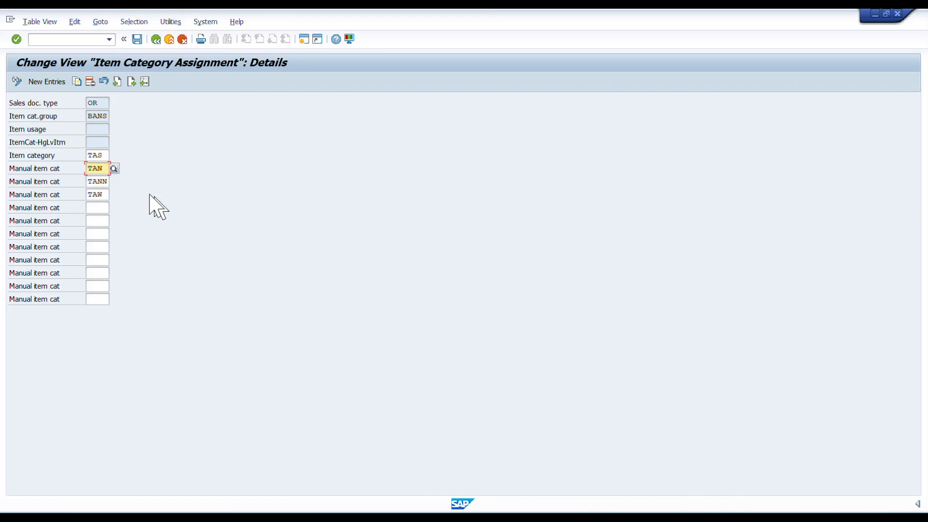
left_click(97, 155)
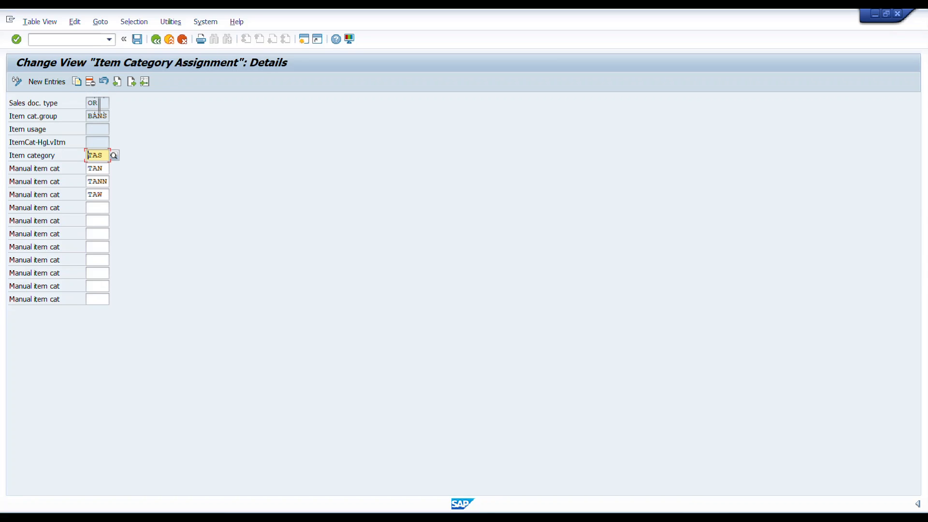
left_click(95, 103)
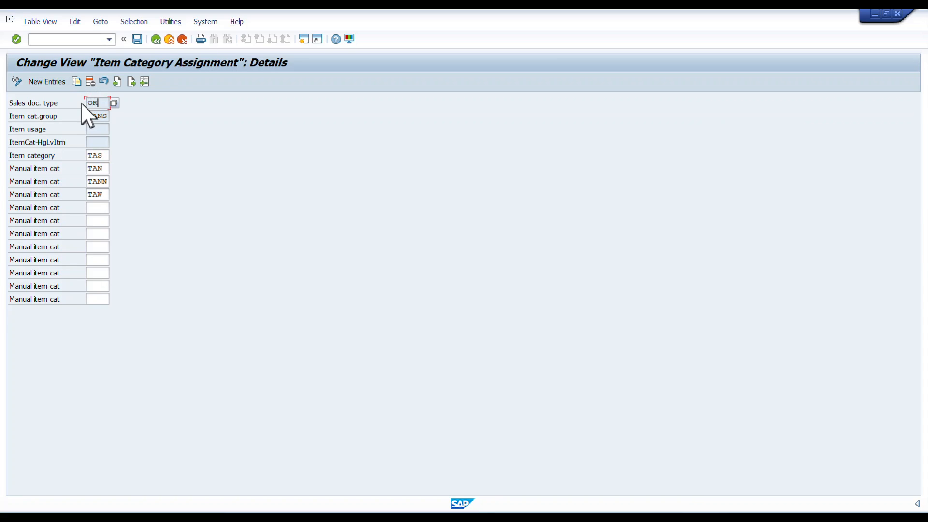
left_click(155, 43)
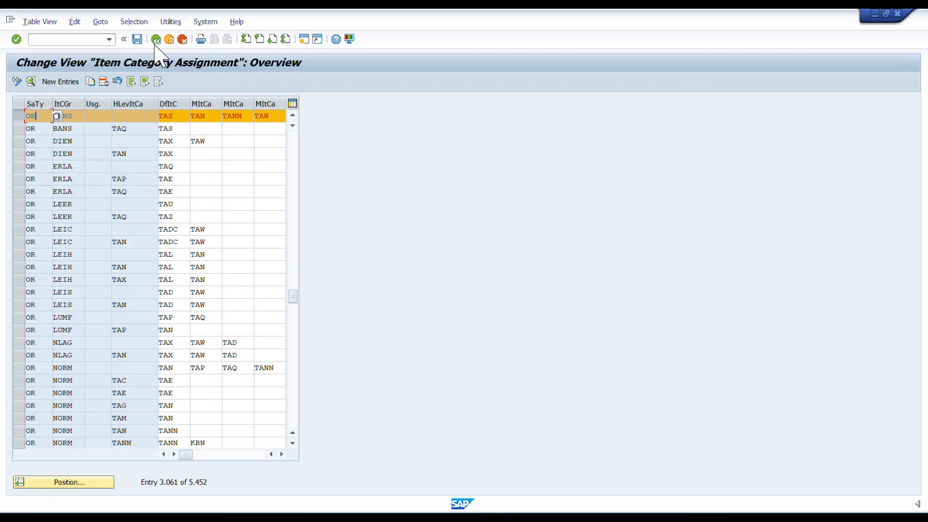
left_click(156, 43)
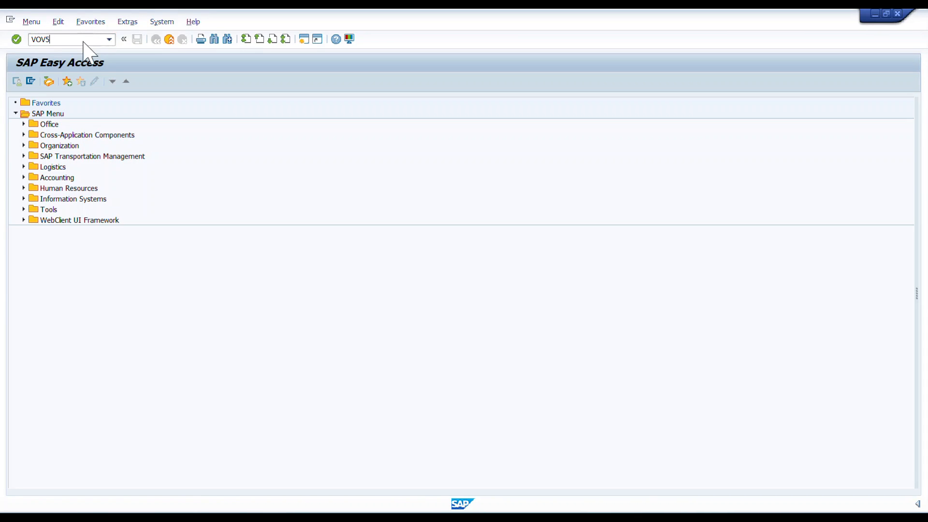
Open transaction VOV5 and position the schedule line category assignments at item category TAS
key("Return")
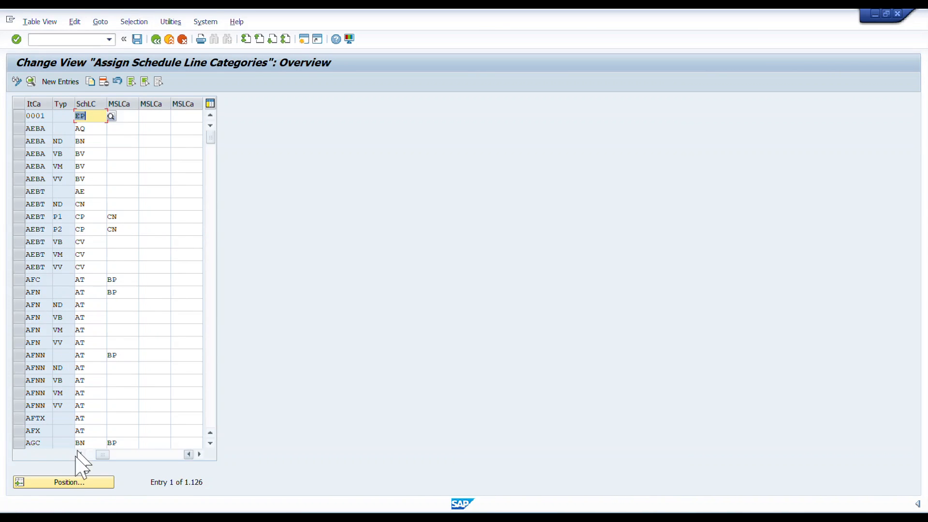
left_click(69, 482)
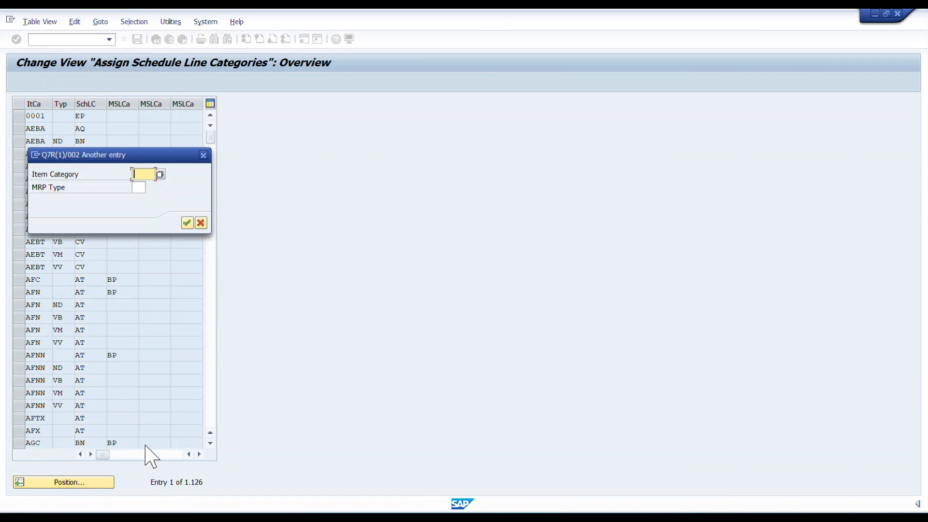
type("TAS")
key("Return")
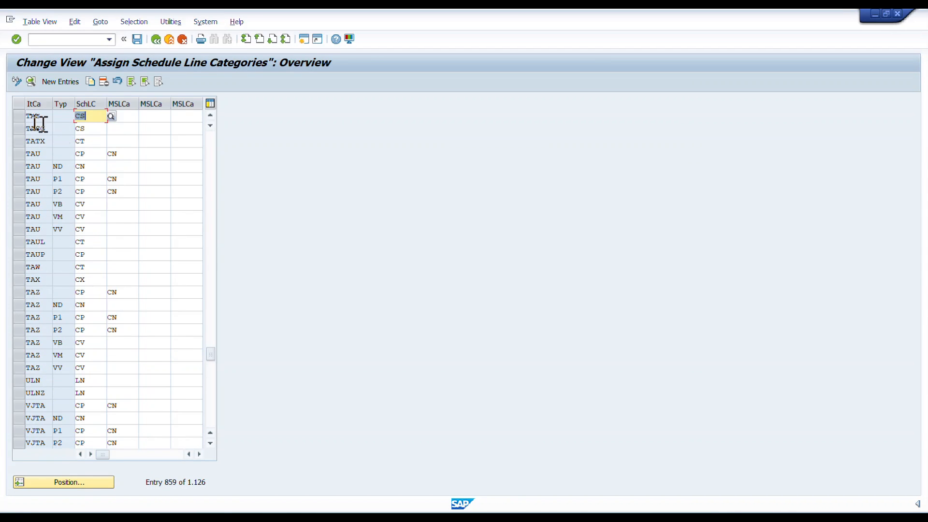
Examine the schedule line category assigned to item category TAS and leave the assignment overview
left_click(18, 117)
left_click(86, 117)
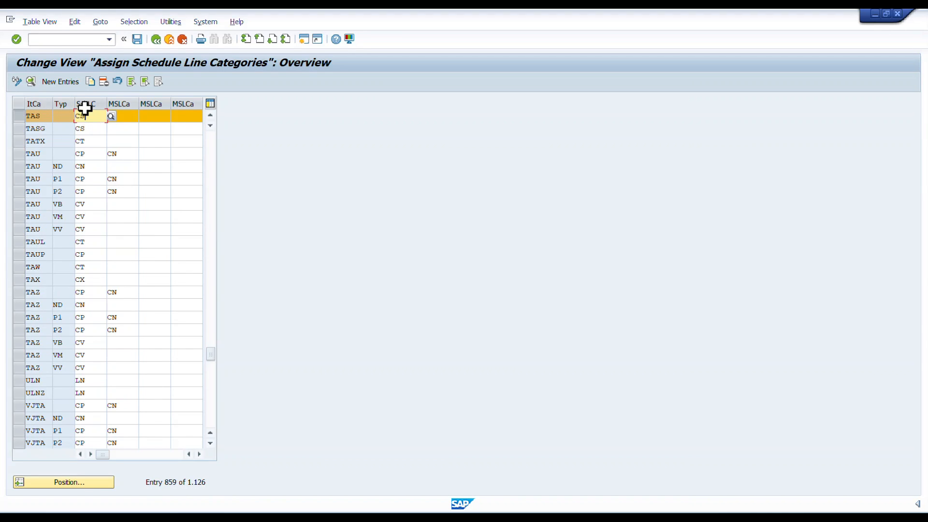
left_click(156, 40)
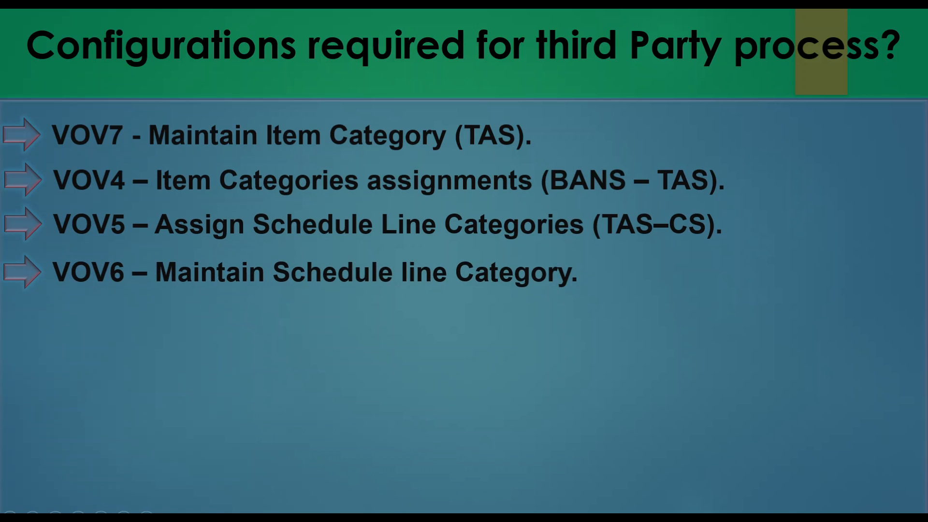
Switch from the configuration slide back to SAP and open transaction VOV6 for maintaining schedule line categories
key("alt+Tab")
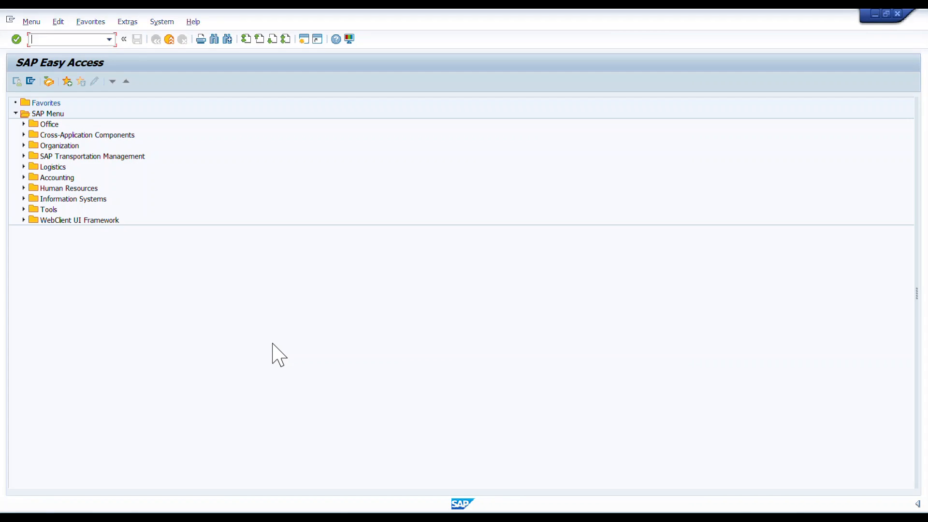
type("V")
key("Return")
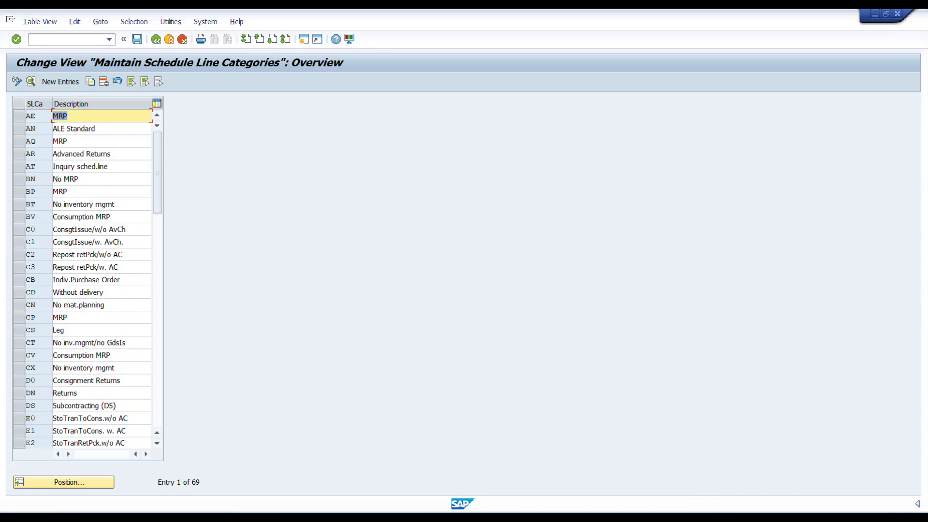
Open the details of schedule line category CS and examine its item category setting
left_click(72, 330)
double_click(57, 330)
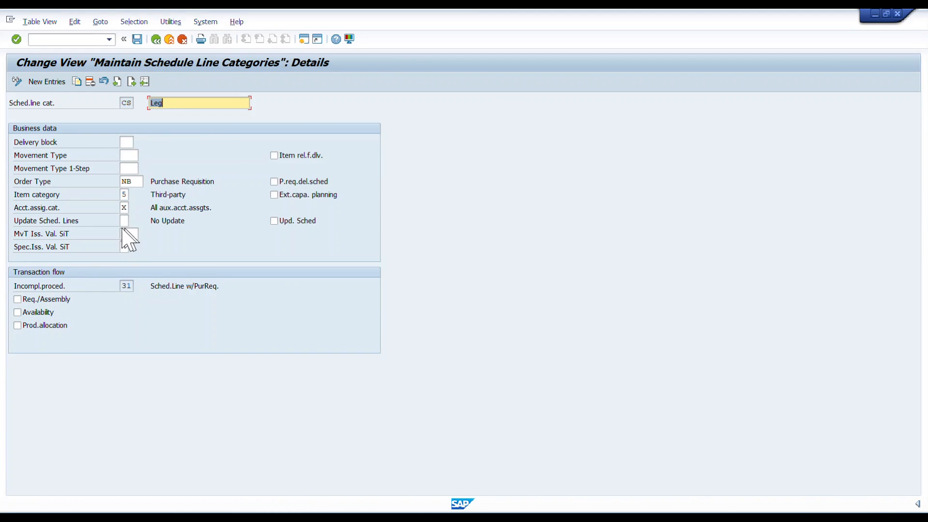
left_click(36, 195)
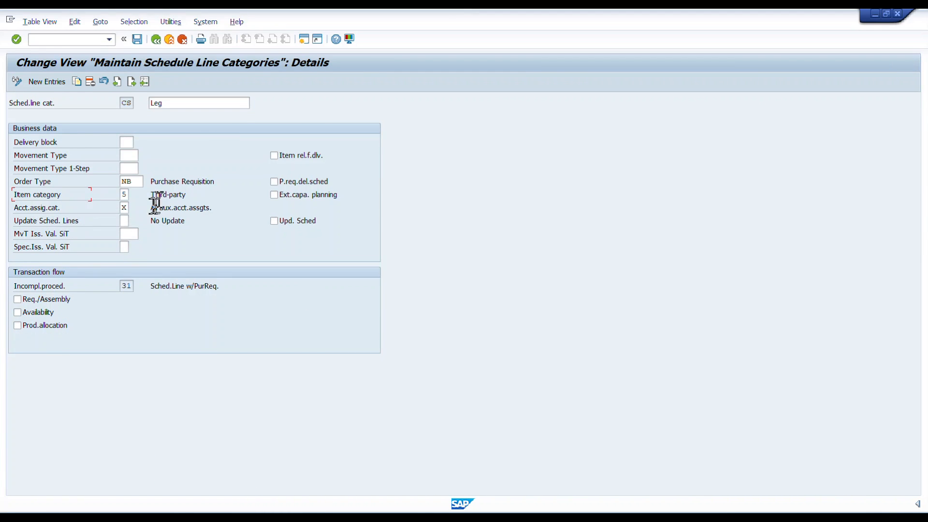
Examine the item category and account assignment category of schedule line category CS, including the list of possible account assignment categories
left_click(125, 194)
left_click(156, 195)
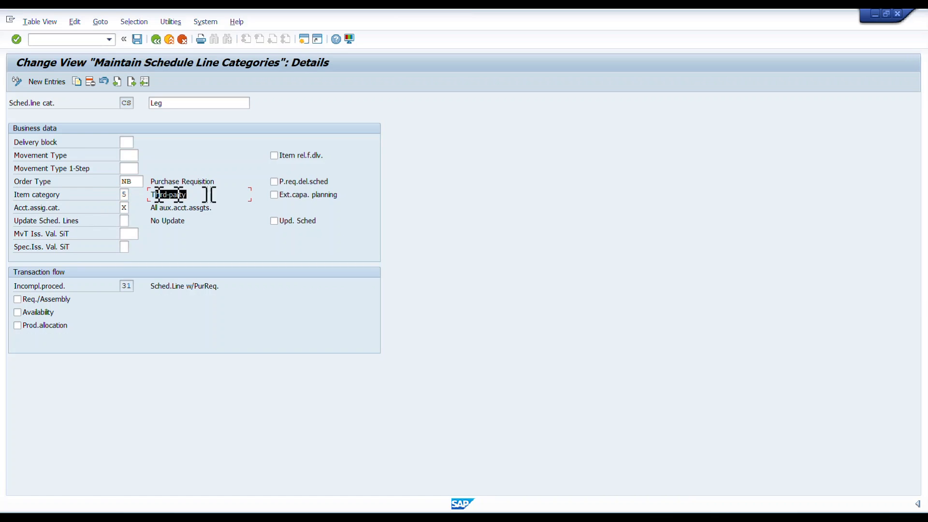
left_click(125, 208)
left_click(152, 208)
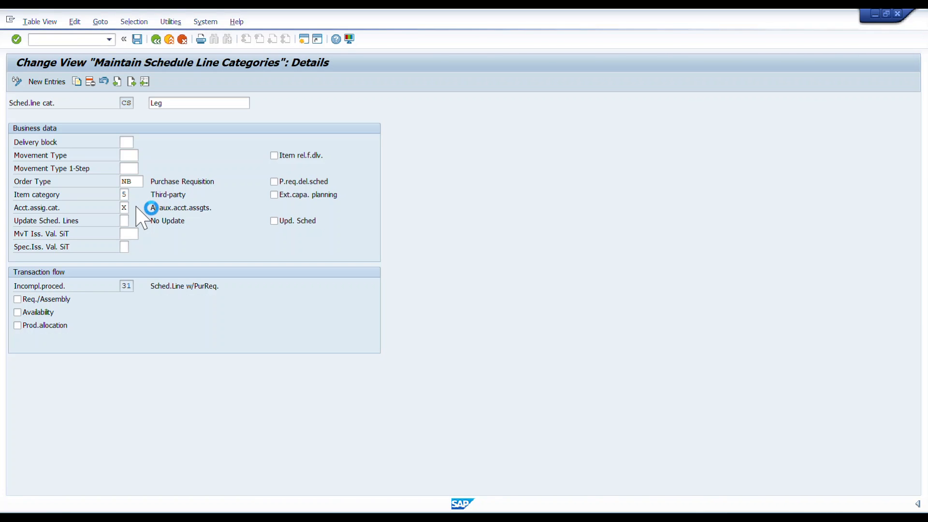
key("F4")
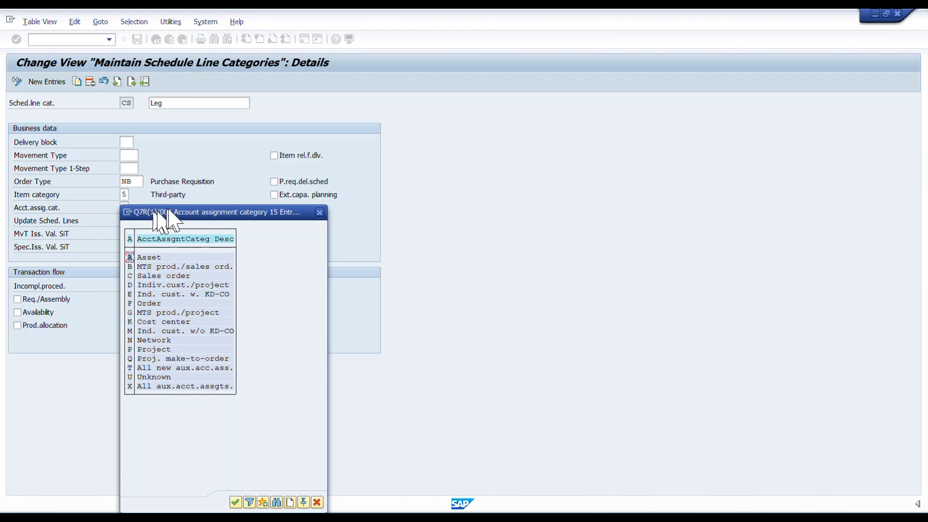
left_click_drag(181, 212, 488, 125)
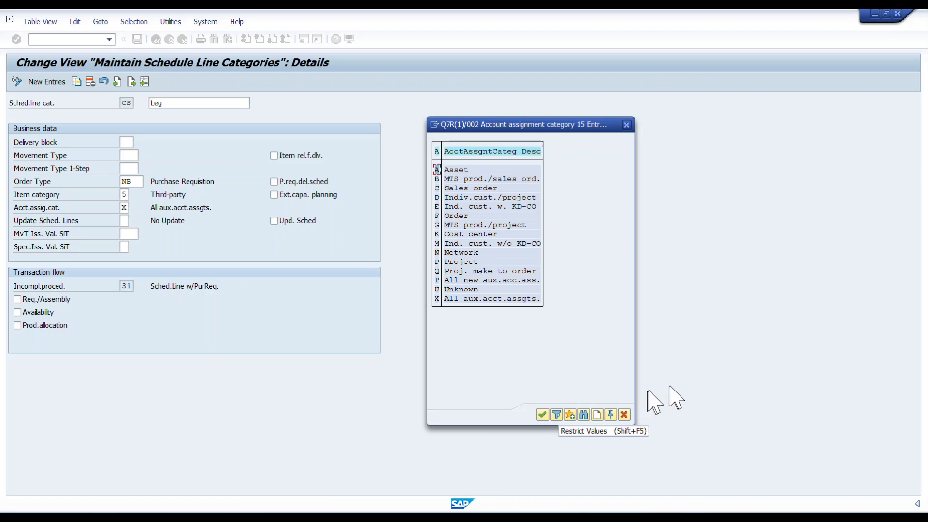
left_click(624, 415)
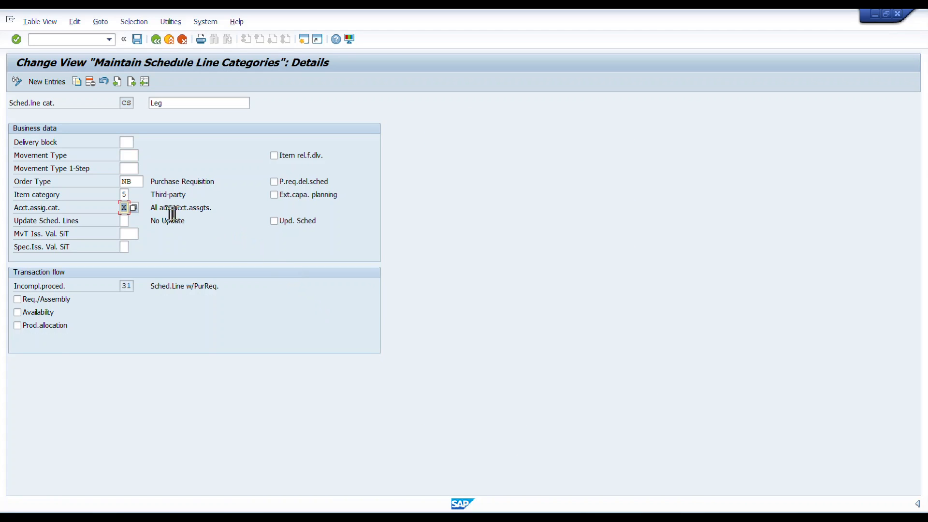
Examine the possible purchasing item categories for schedule line category CS, close the list unchanged and return to SAP Easy Access
left_click(124, 194)
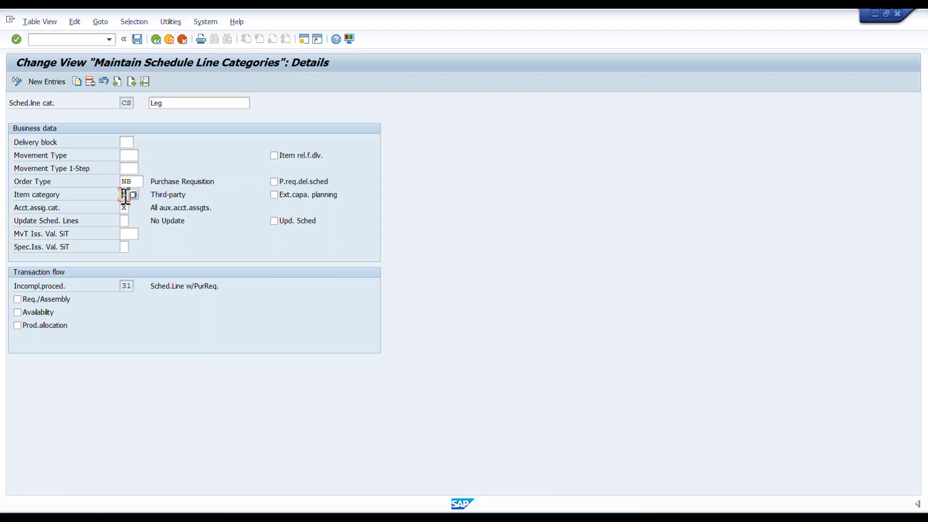
left_click(133, 194)
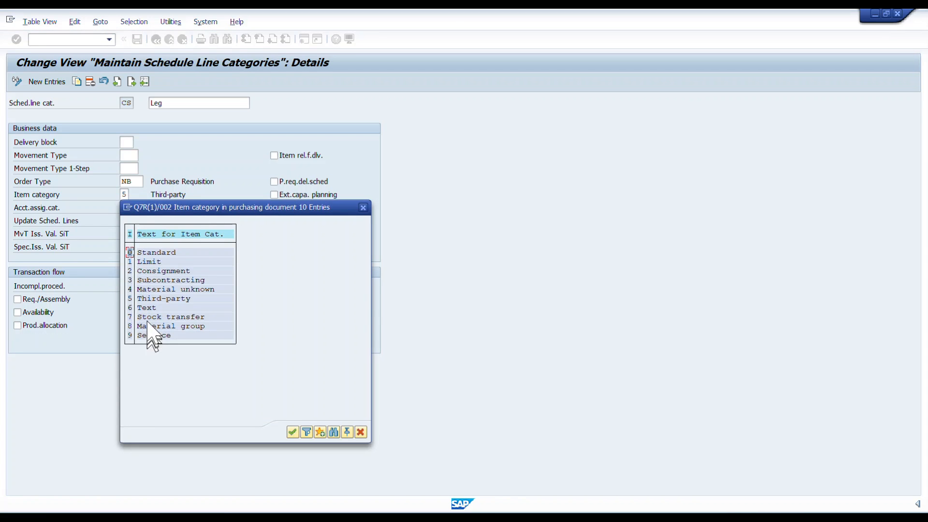
left_click(154, 298)
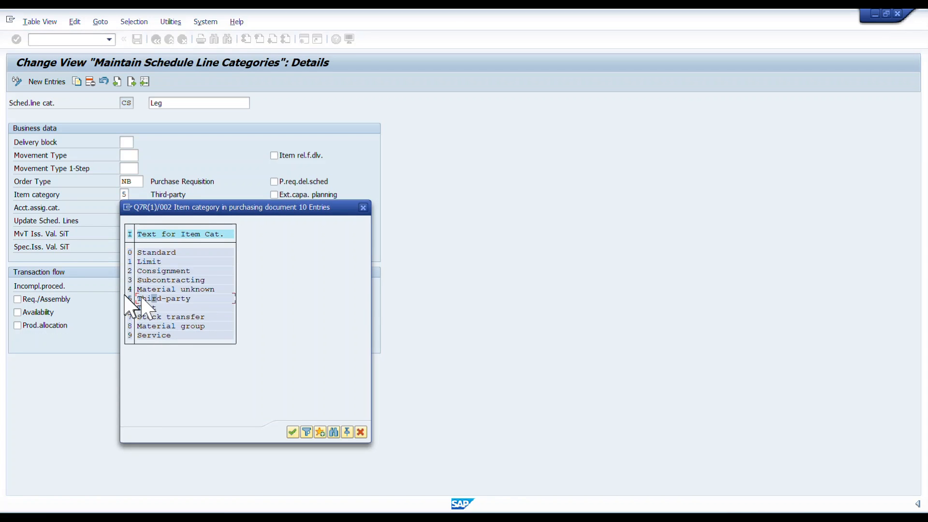
left_click(361, 431)
left_click(153, 42)
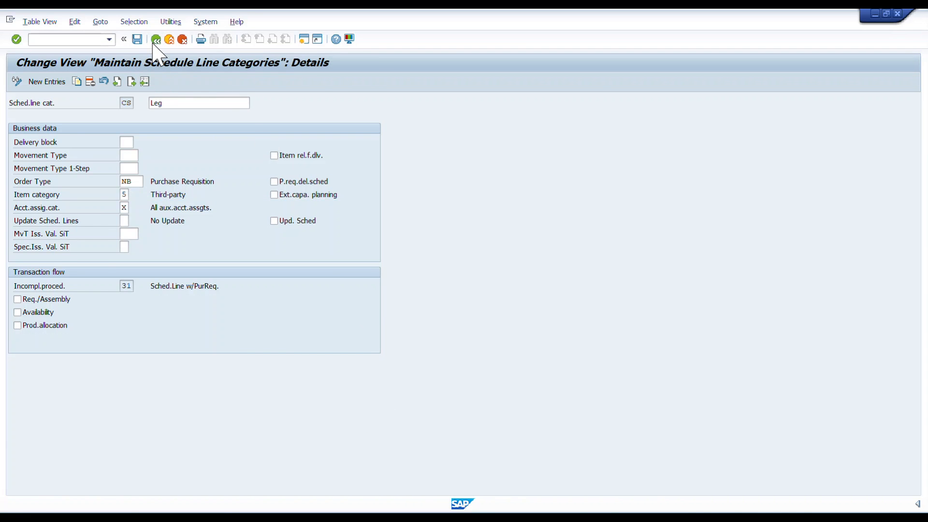
left_click(153, 43)
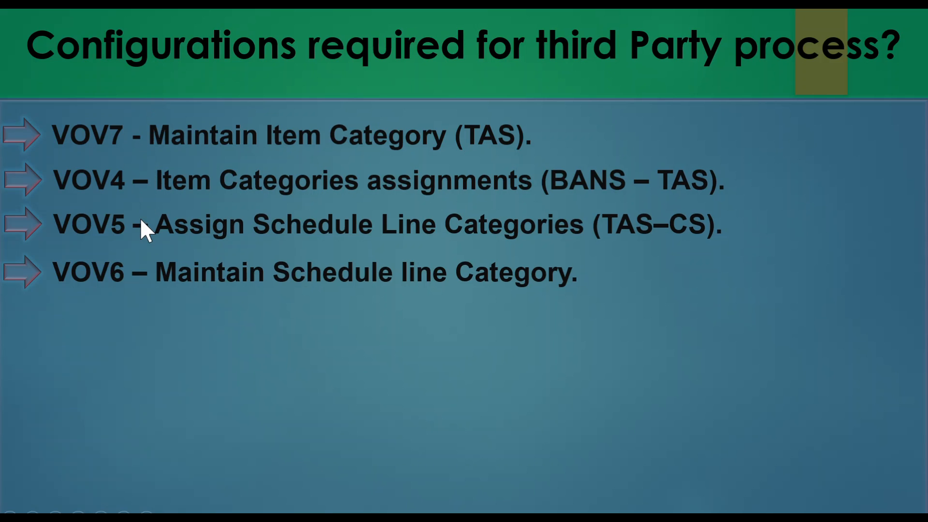
Open transaction OVAZ for the sales order types allowed per sales organization
left_click(140, 220)
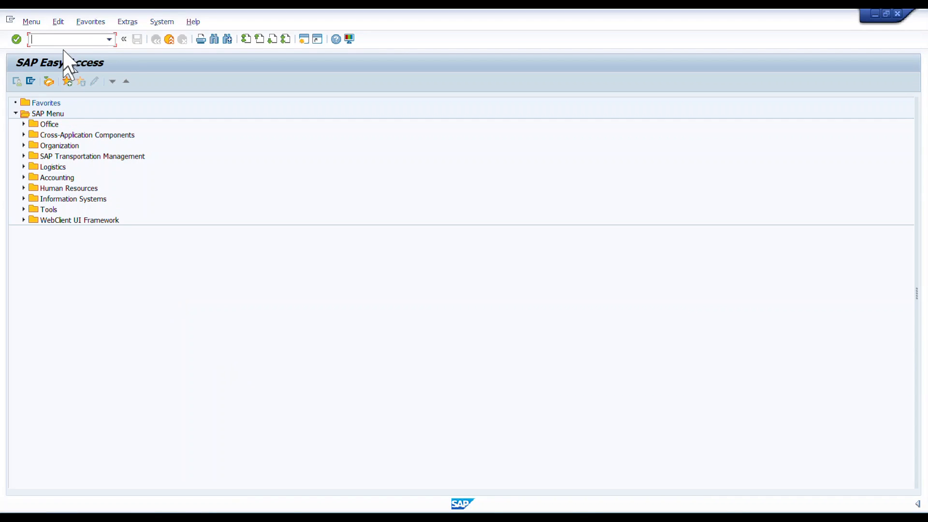
type("OVAZ")
key("Return")
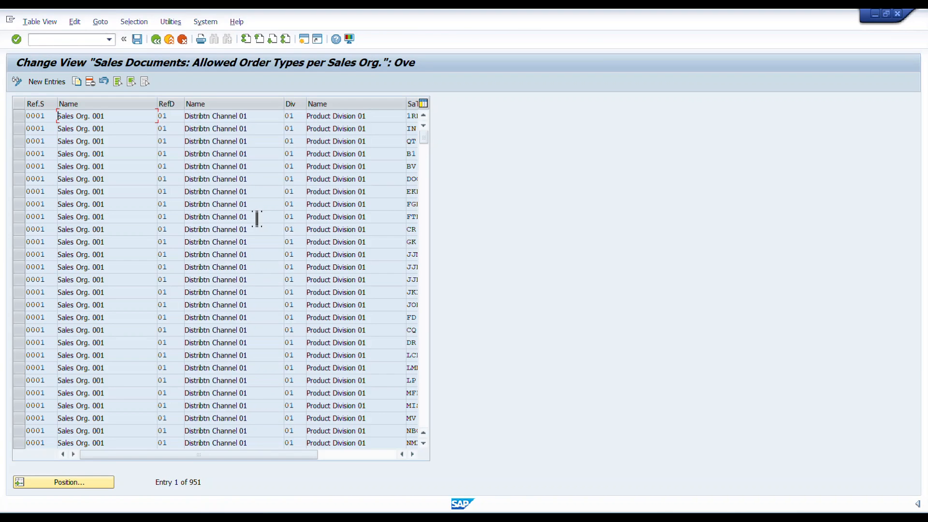
Position the allowed order types at sales organization 0001, distribution channel 01, division 01 and sales document type OR
left_click(66, 483)
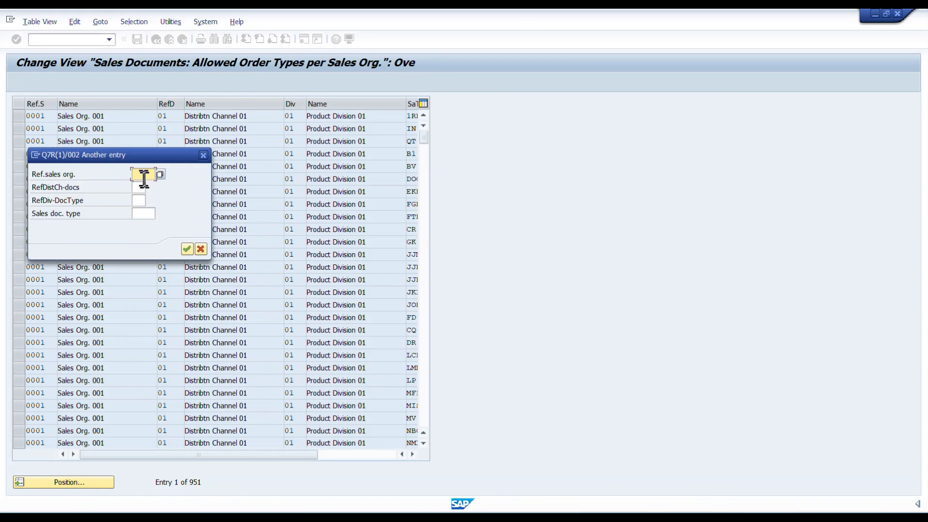
type("0001")
key("Tab")
type("01")
key("Tab")
type("01")
key("Tab")
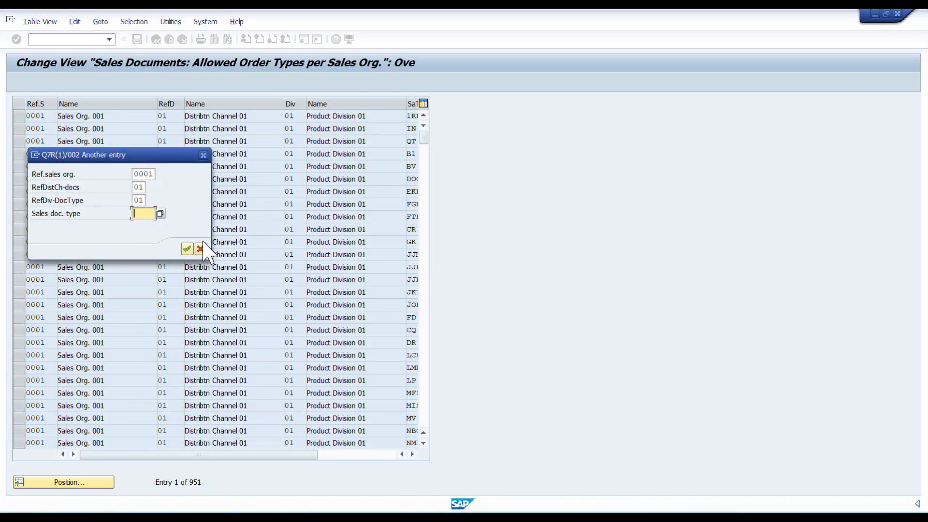
type("OR")
key("Return")
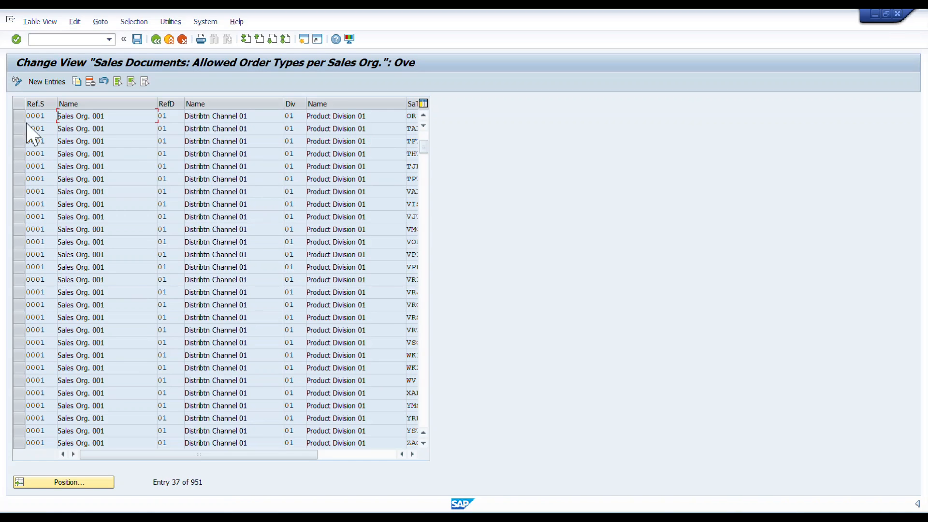
Select the entry for order type OR and narrow the three name columns to reveal the sales document type and description
left_click(22, 117)
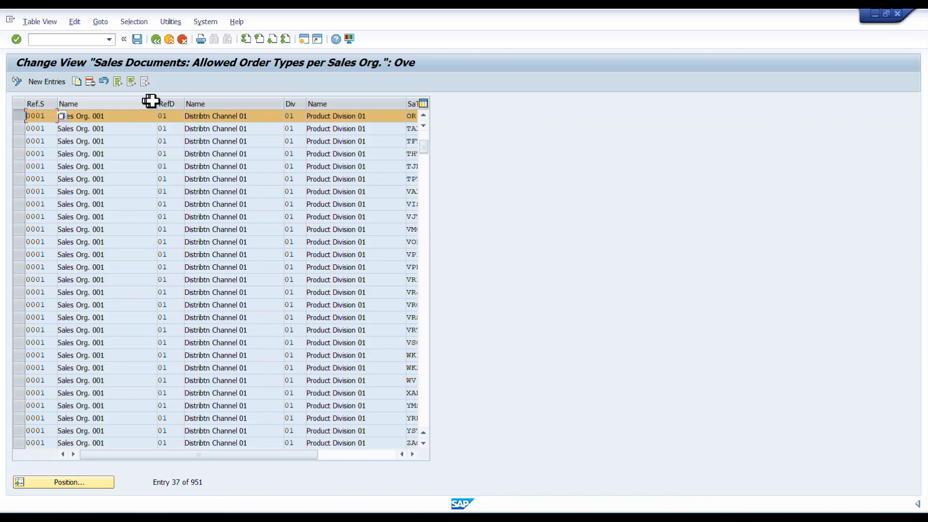
left_click_drag(157, 103, 115, 102)
left_click_drag(362, 103, 337, 103)
left_click_drag(240, 102, 214, 105)
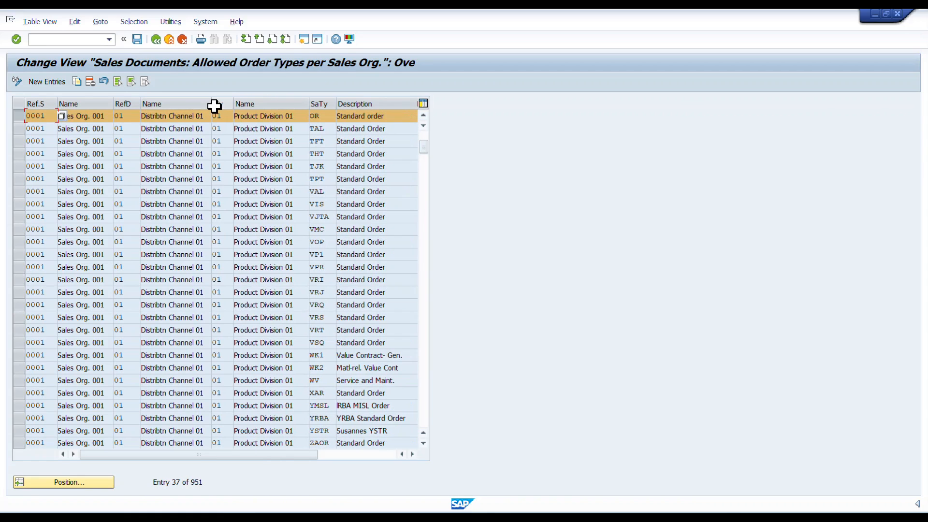
Examine the sales organization, distribution channel, division and order type in the OR entry, and leave the overview
double_click(49, 118)
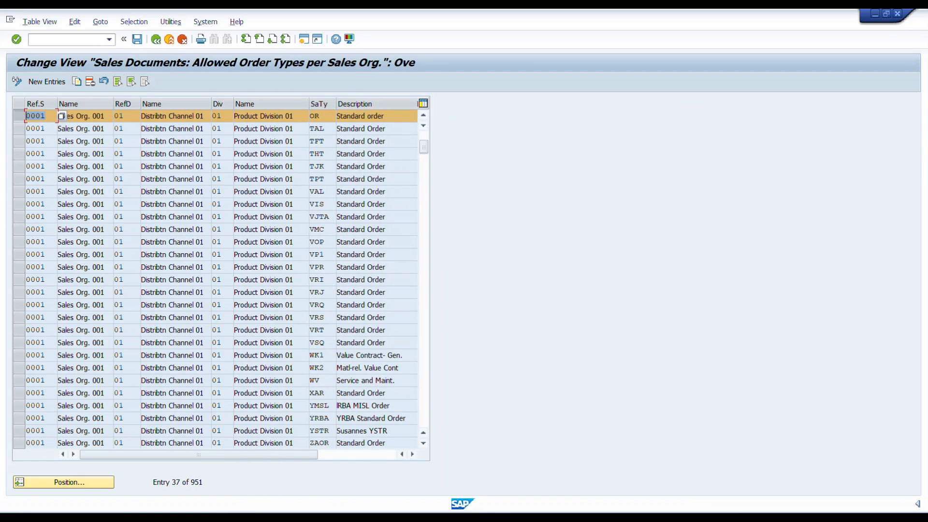
double_click(118, 116)
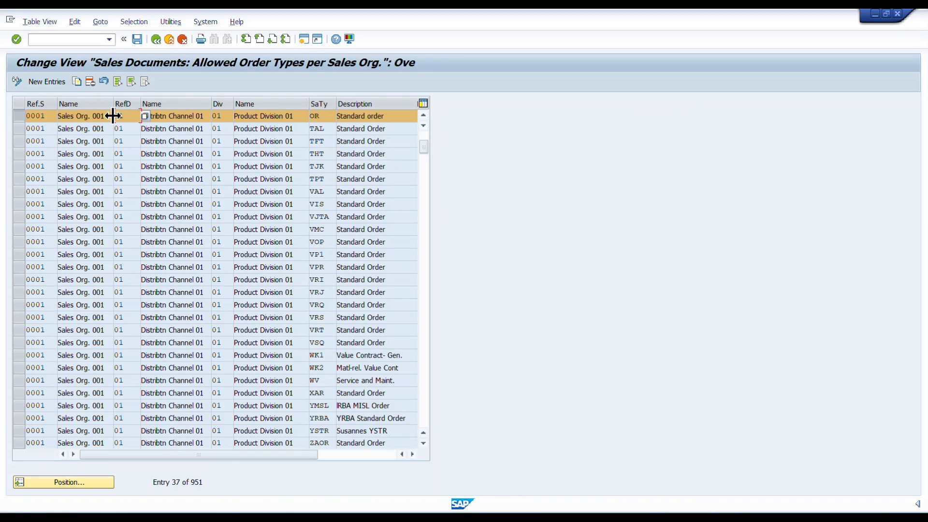
left_click(114, 115)
key("Tab")
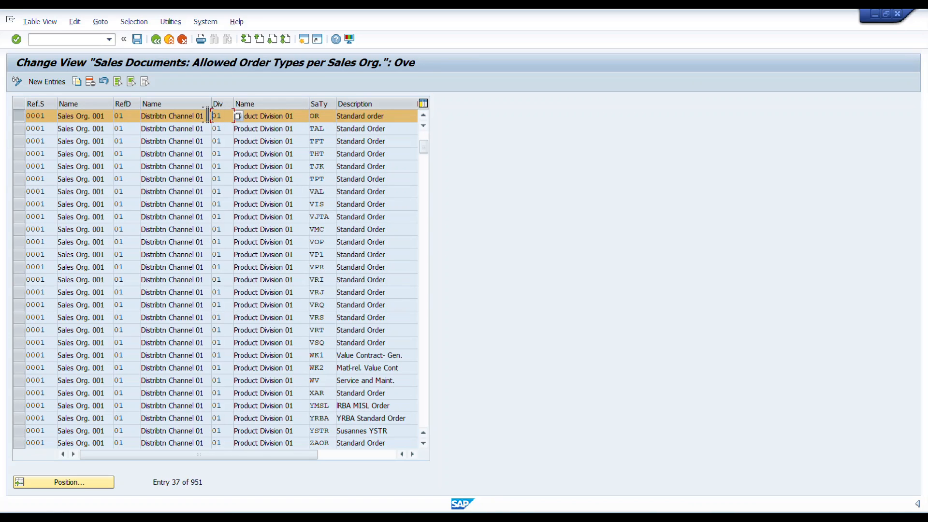
key("Tab")
left_click(394, 119)
left_click(156, 39)
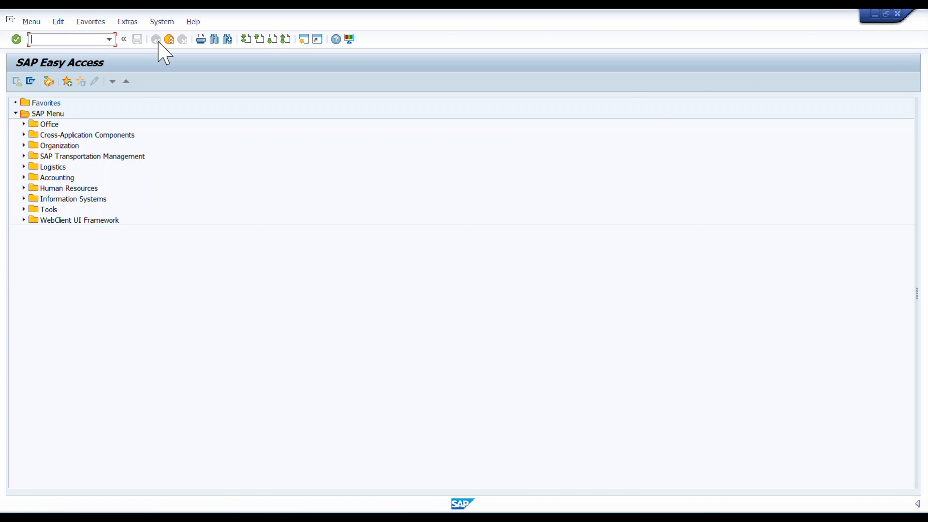
key("alt+Tab")
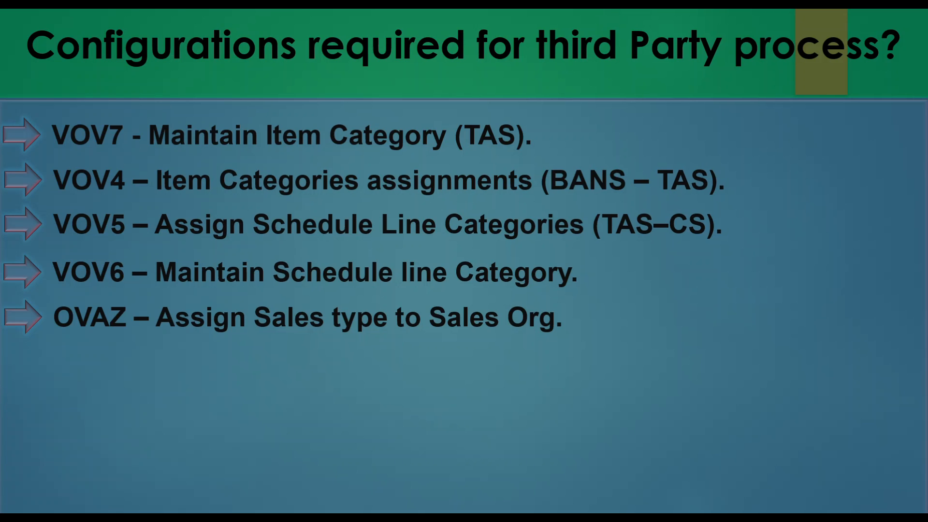
key("Right")
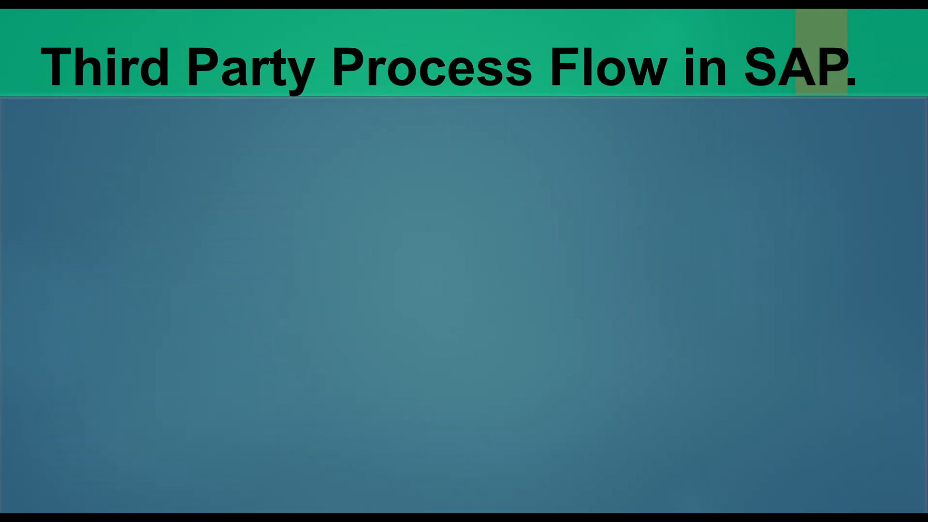
key("Right")
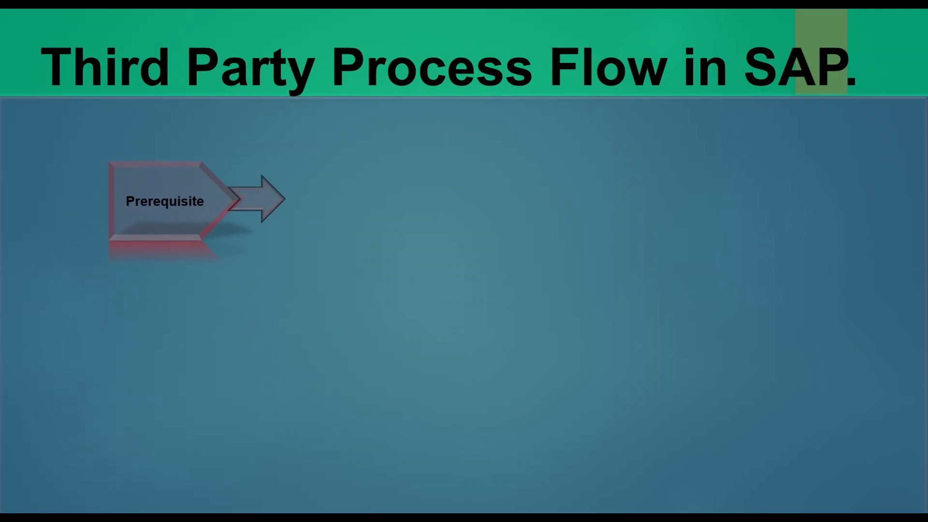
key("Right")
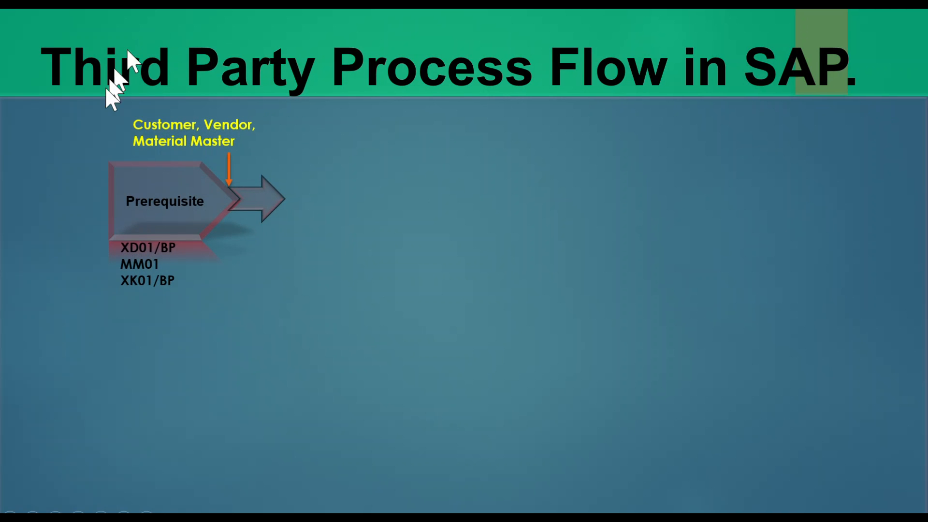
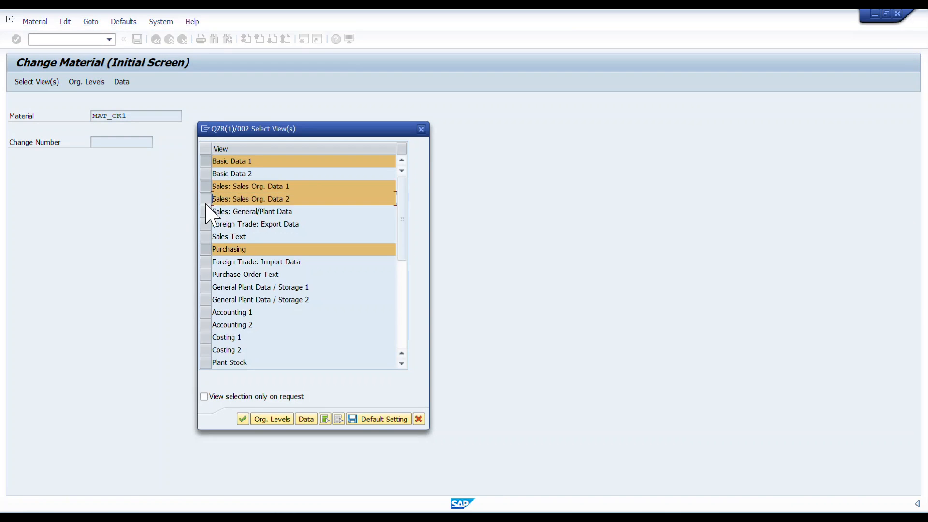
Add the Sales: General/Plant Data, Accounting 1 and General Plant Data / Storage 1 views to the selection for material MAT_CK1 and confirm it
left_click(209, 312)
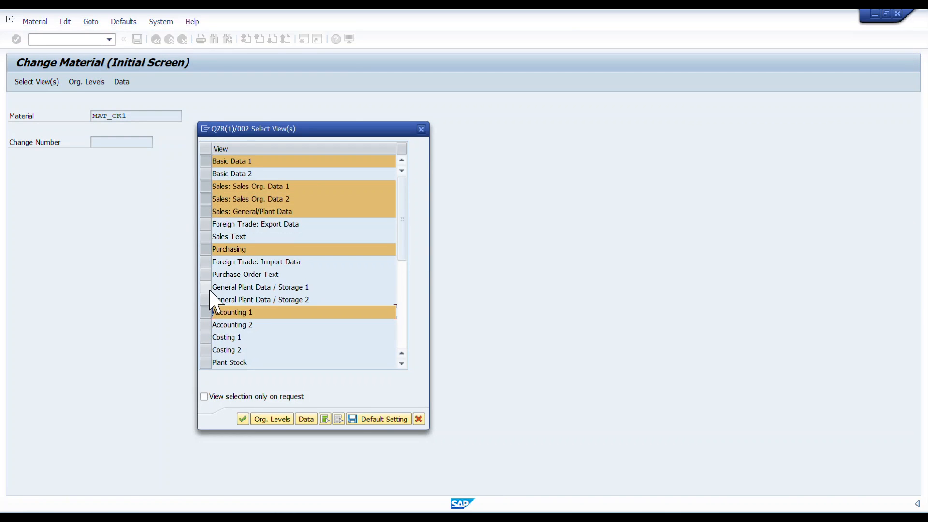
left_click(210, 289)
key("Return")
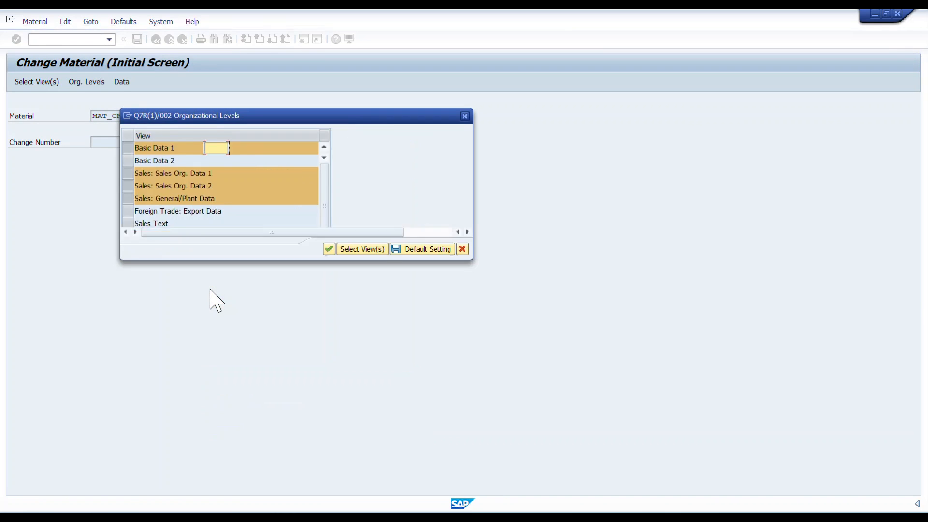
Set the organizational levels to plant 0001, storage location 0001, sales organization 0001 and distribution channel 01, and open the material's views
type("0001")
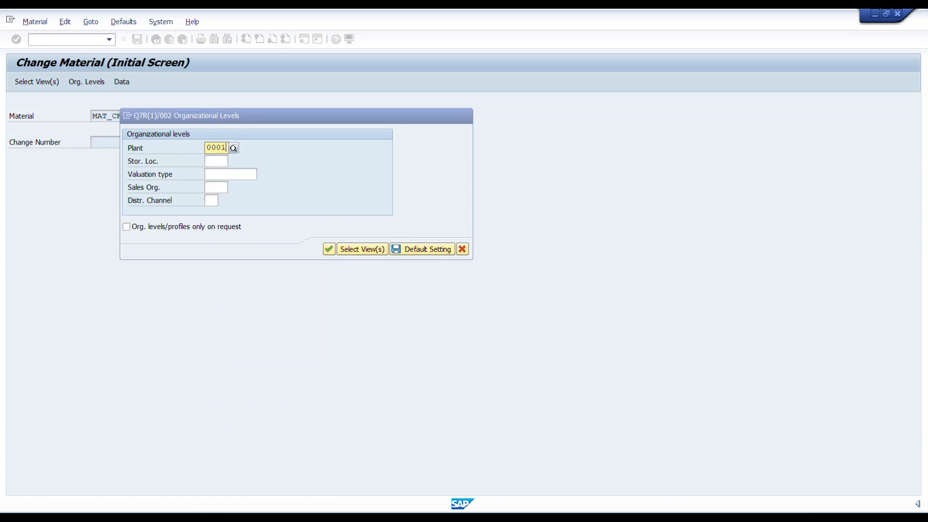
key("Tab")
type("0001")
key("Tab")
key("Tab")
type("0001")
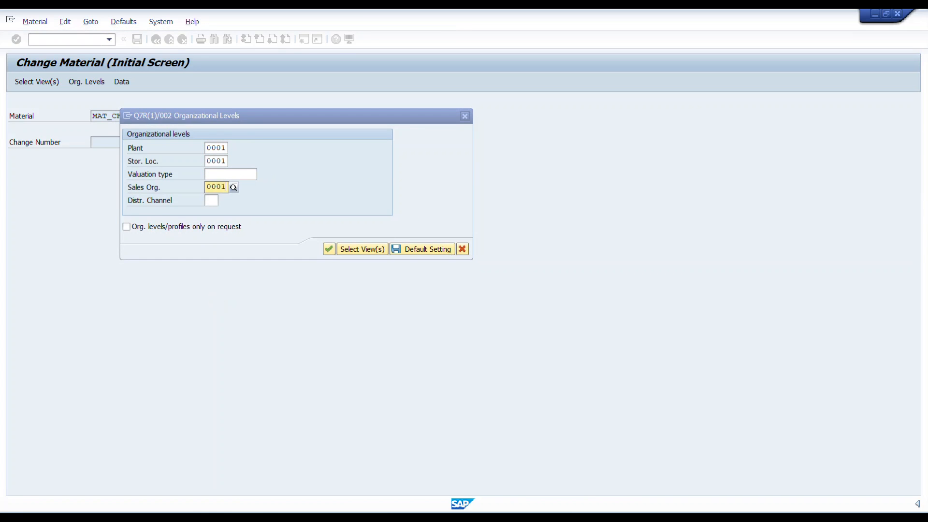
key("Tab")
key("F4")
key("Return")
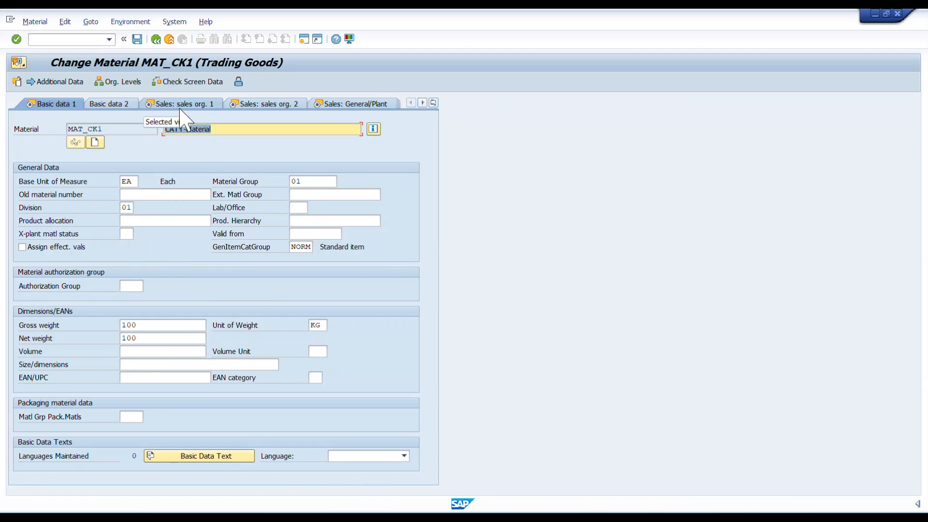
Check the division of material MAT_CK1 in its basic data and in its first sales organization view
left_click(124, 208)
left_click(19, 208)
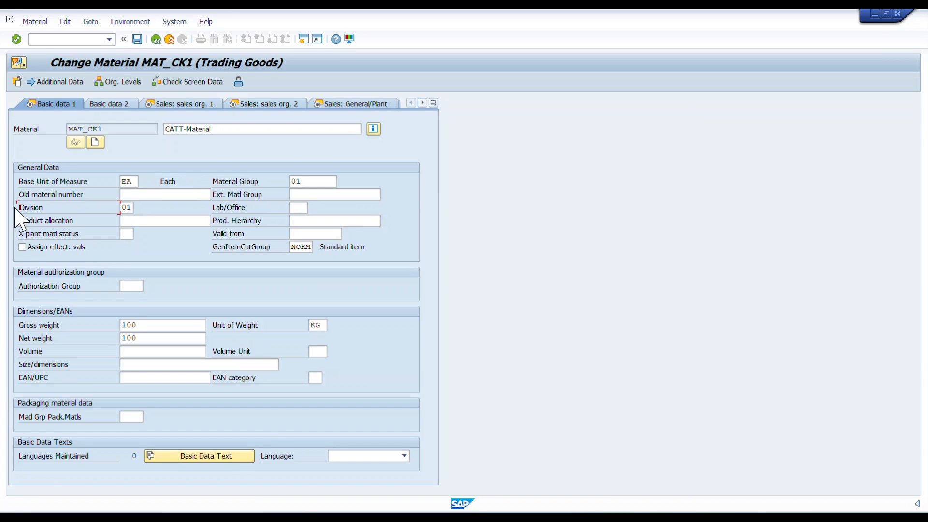
left_click(191, 104)
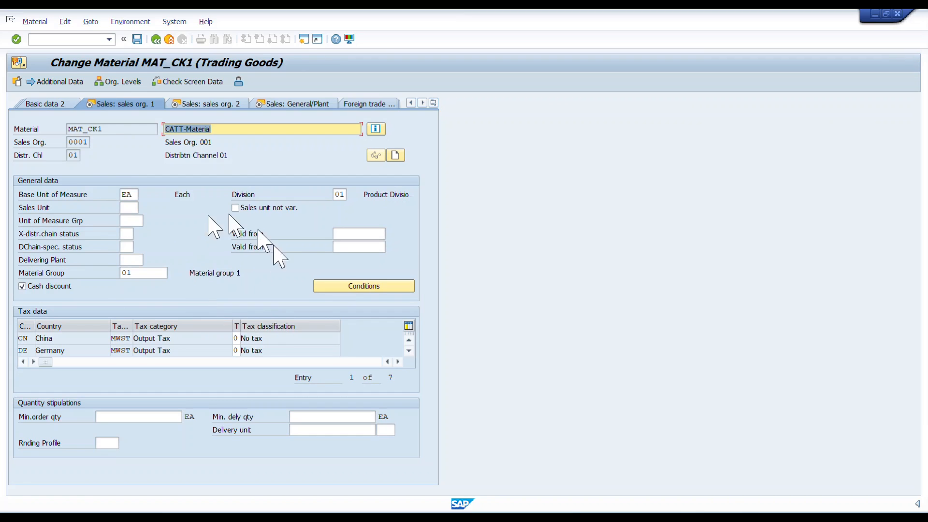
left_click(349, 195)
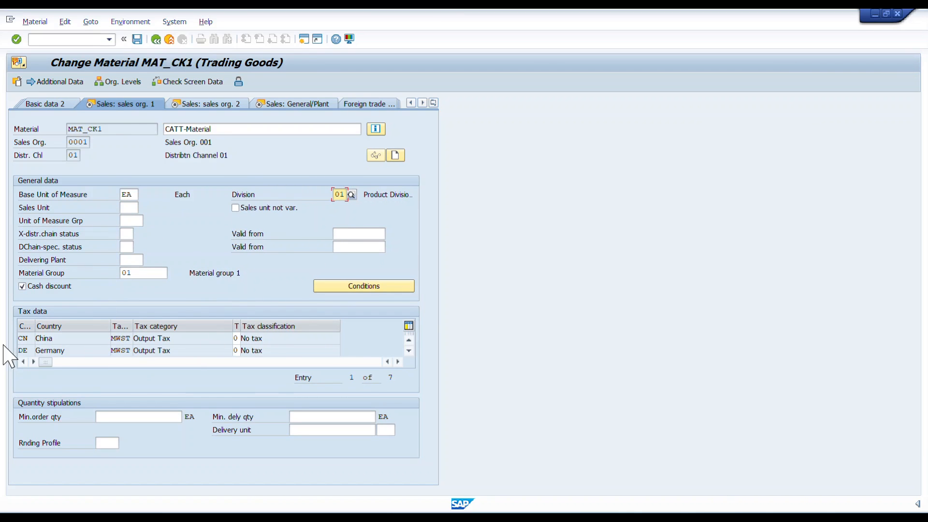
Check the item category group in the material's second sales organization view
left_click(215, 106)
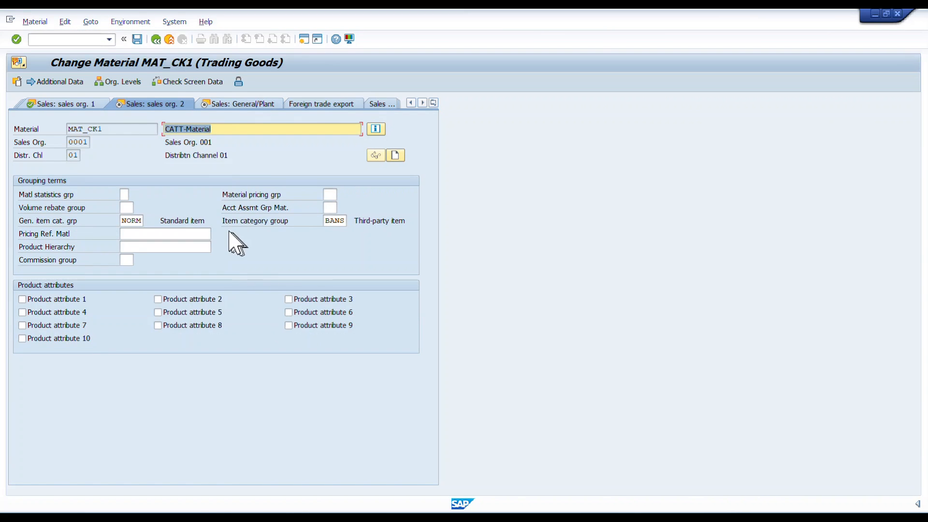
left_click(227, 221)
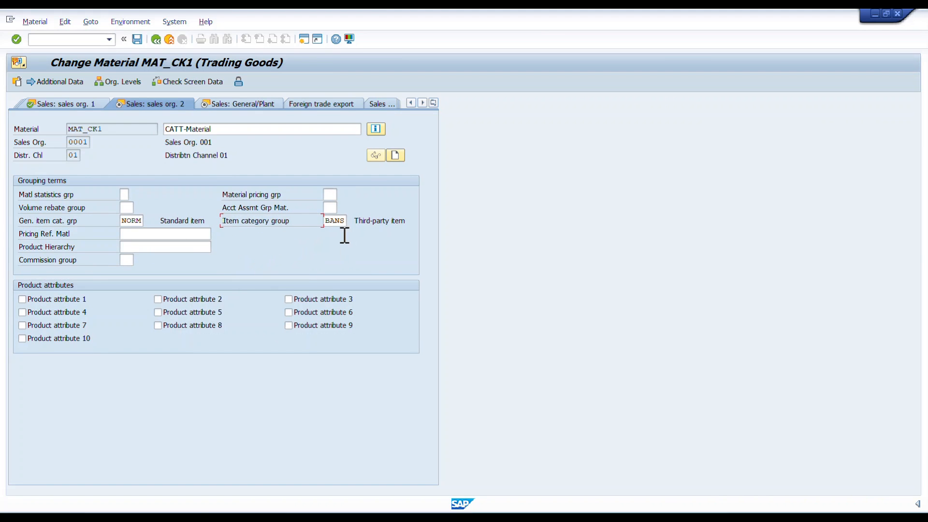
left_click(331, 221)
left_click_drag(332, 221, 352, 221)
left_click(353, 221)
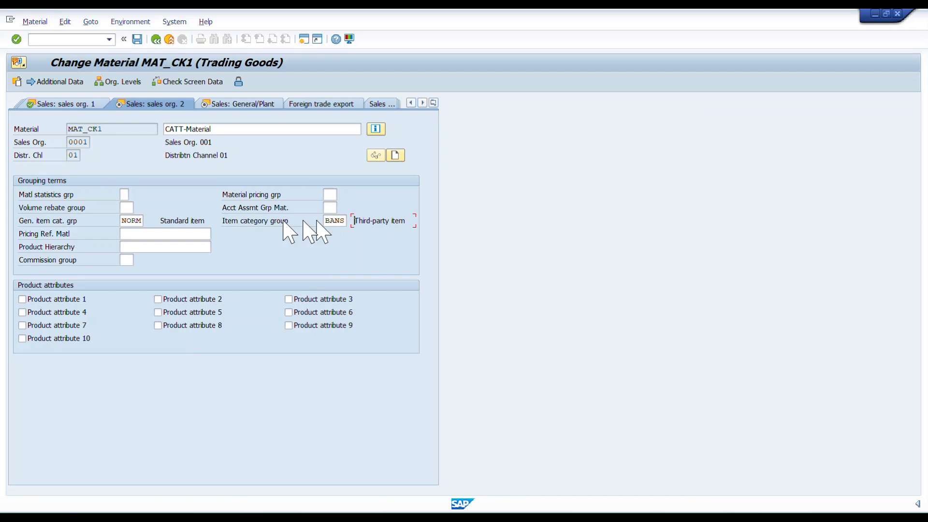
left_click_drag(226, 220, 381, 223)
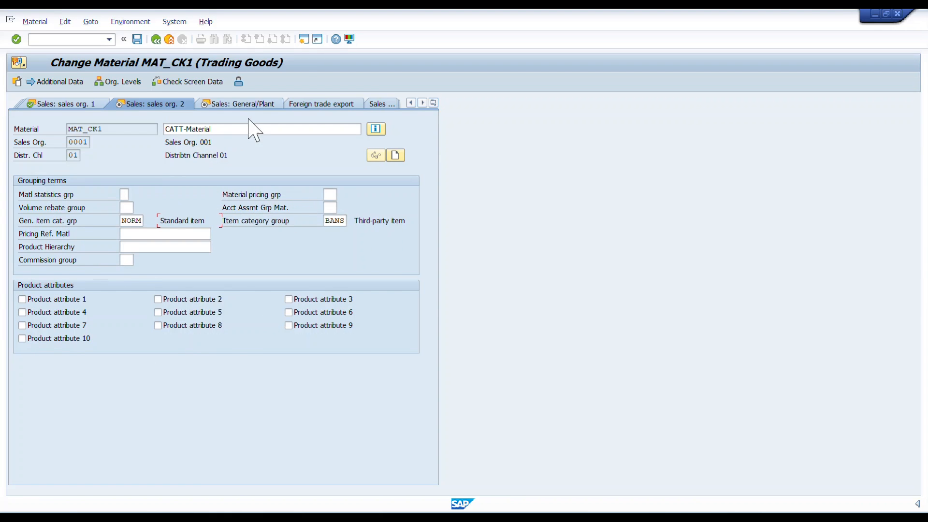
Check the transportation group and loading group in the material's general sales/plant data
left_click(253, 103)
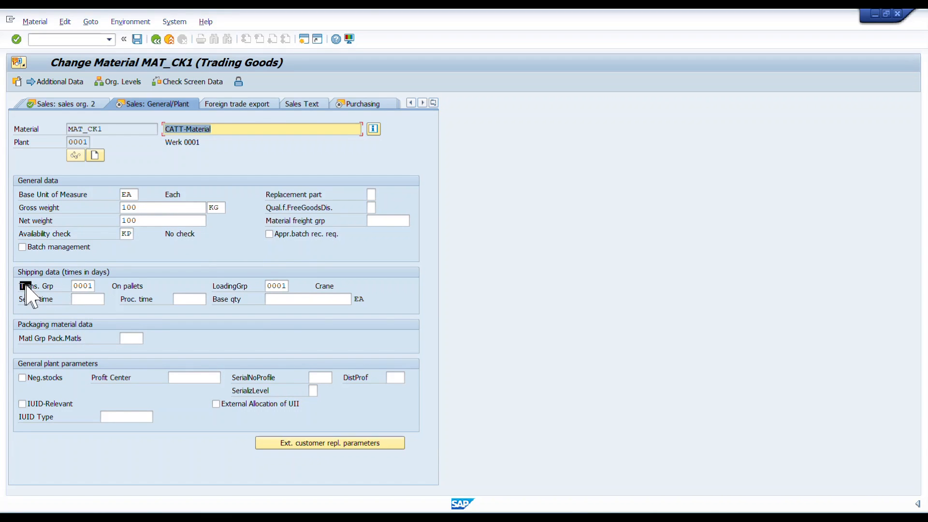
left_click(162, 296)
left_click(239, 286)
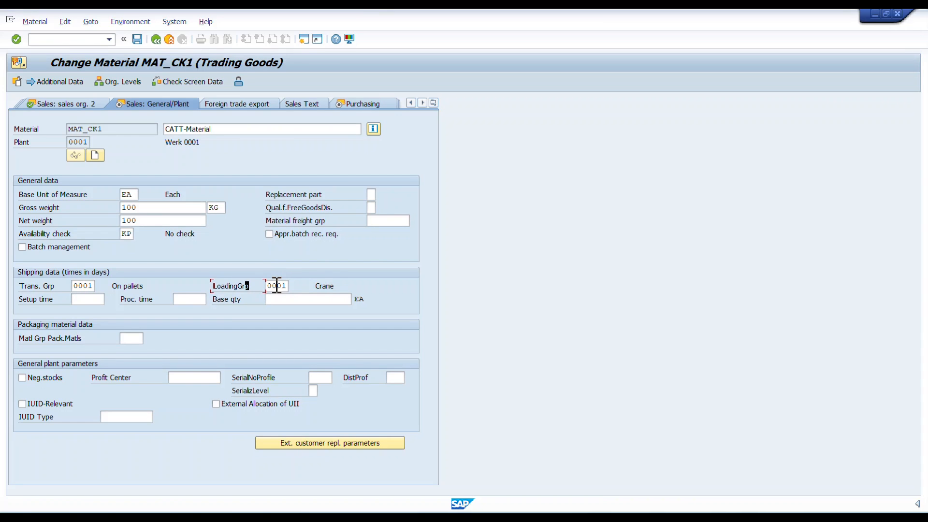
Look through the material's purchasing, plant storage and accounting views, check the division in Accounting 1, and leave the material master
left_click(358, 104)
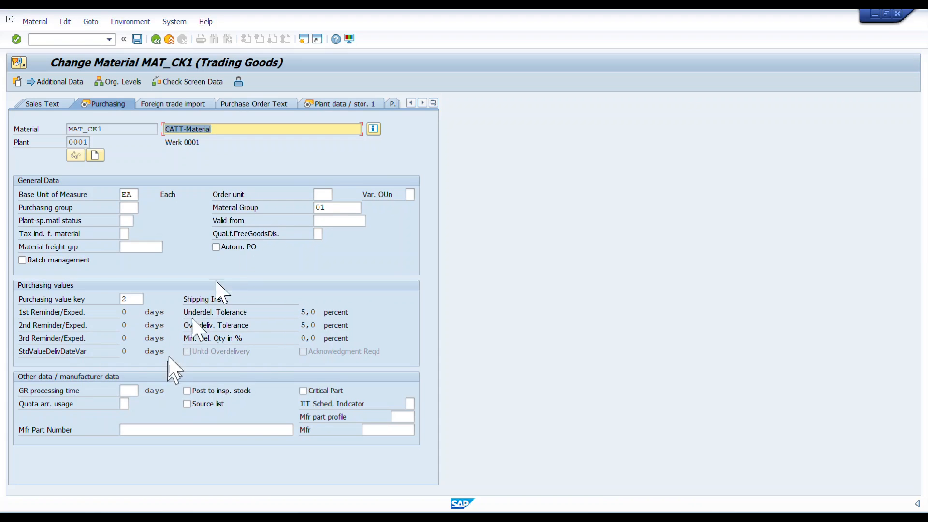
left_click(343, 104)
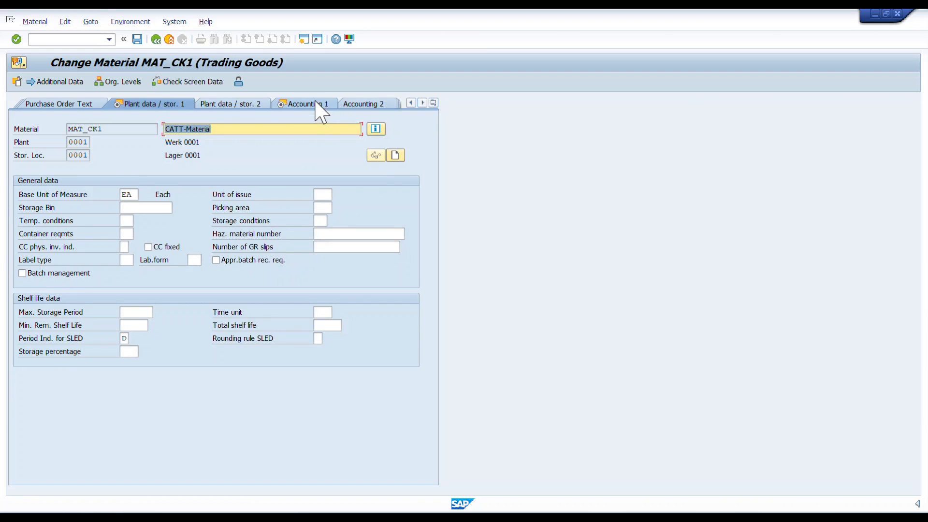
left_click(321, 105)
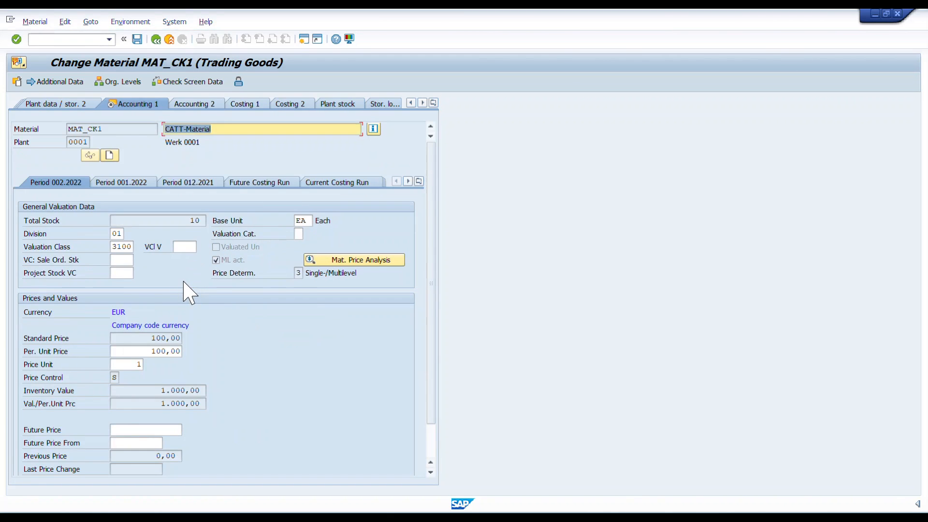
left_click(117, 234)
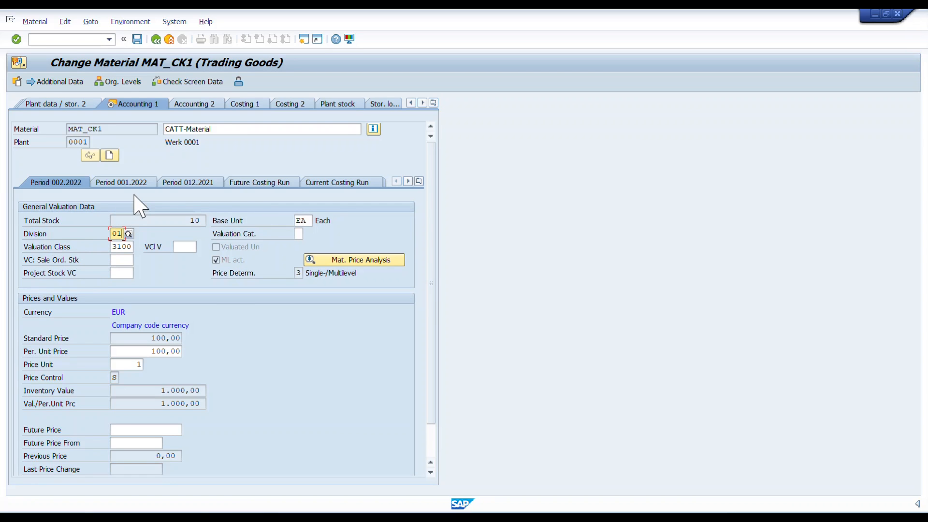
left_click(155, 40)
left_click(157, 40)
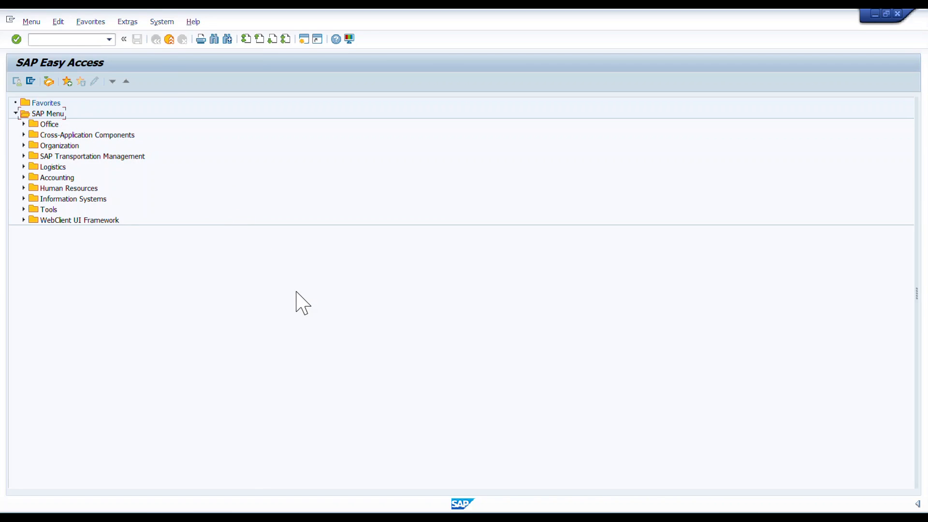
Switch to the Third Party Process Flow presentation and reveal the Sales Order stage after the prerequisites
key("alt+Tab")
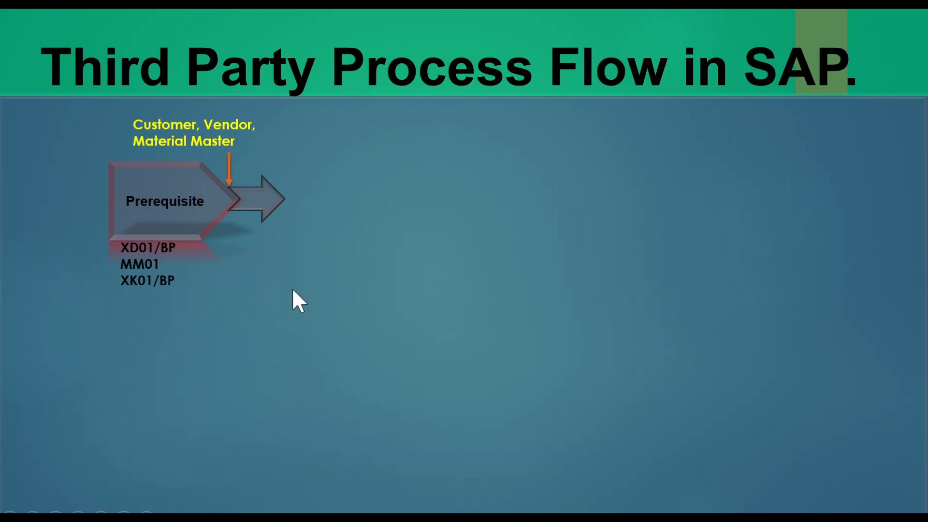
left_click(329, 250)
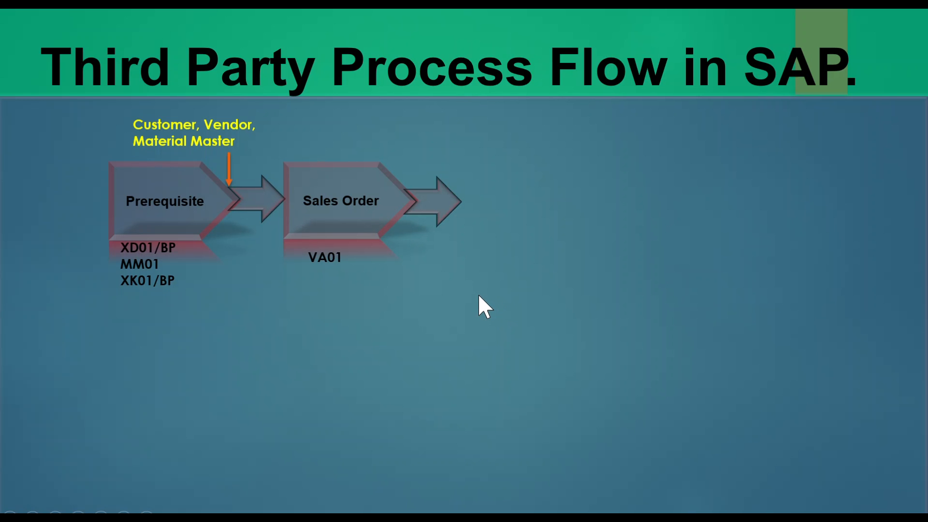
Switch back to SAP and open transaction VA01 for creating a sales order
key("alt+Tab")
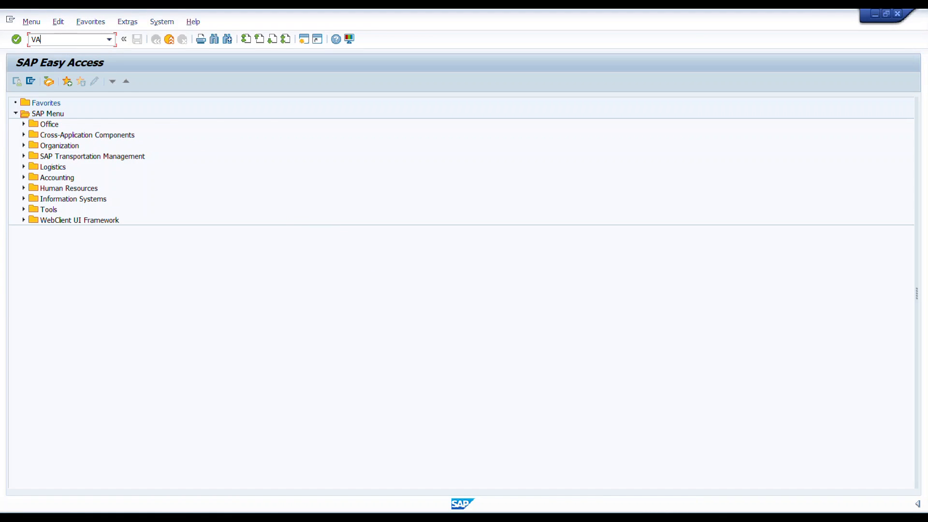
type("VA01")
key("Return")
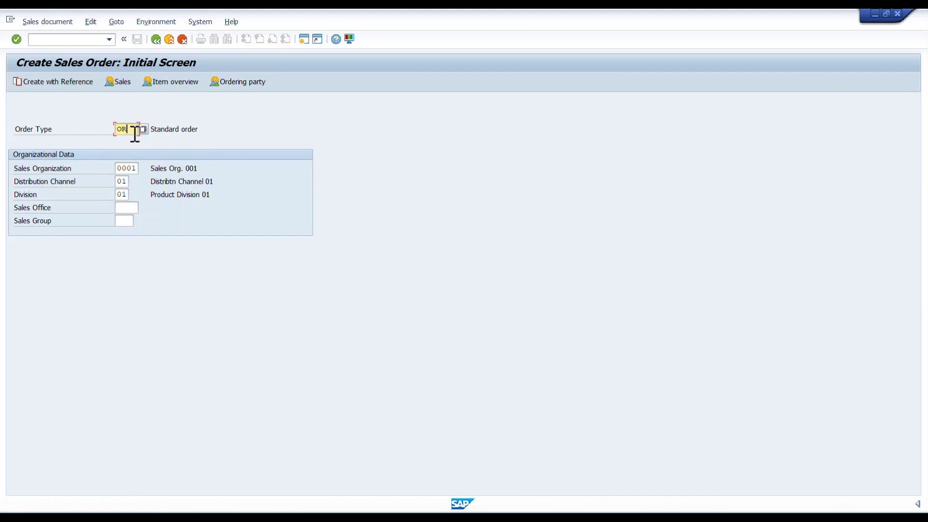
Start a standard order with order type OR for sales organization 0001, distribution channel 01 and division 01
left_click_drag(198, 128, 50, 129)
left_click(213, 171)
key("Return")
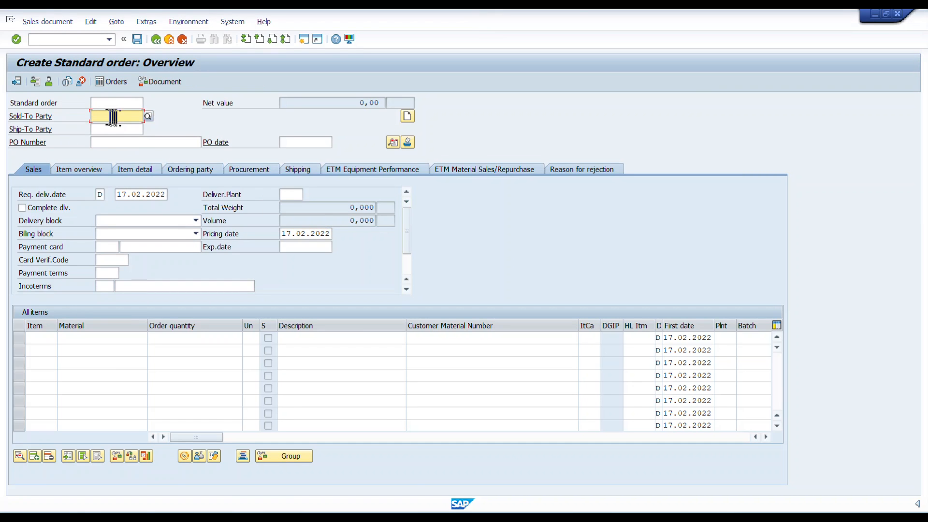
Enter the customer number as both the sold-to party and the ship-to party of the standard order
left_click(113, 117)
left_click(110, 126)
left_click(110, 130)
left_click(111, 141)
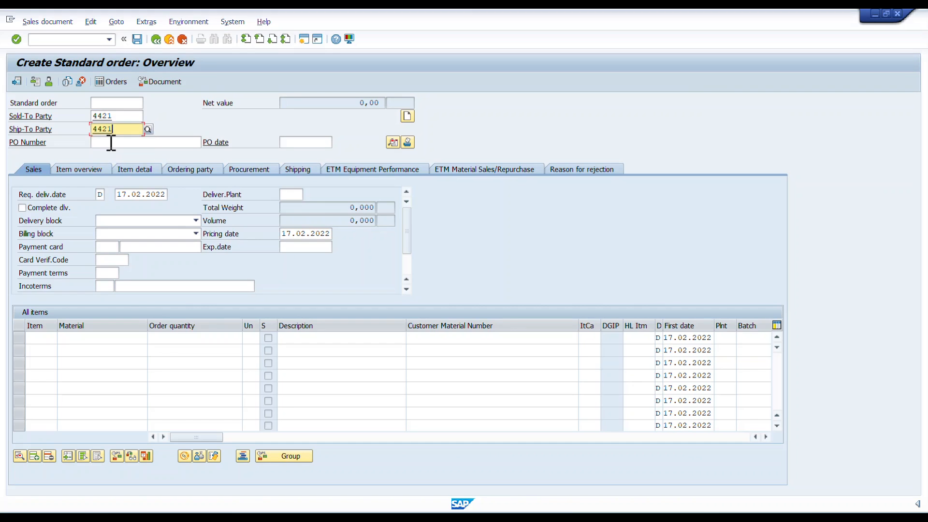
left_click_drag(124, 117, 93, 117)
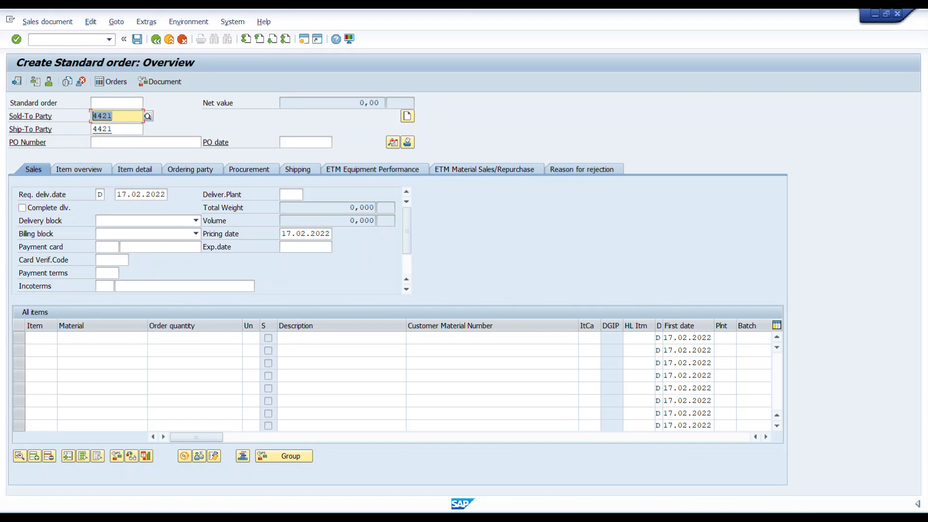
left_click(130, 129)
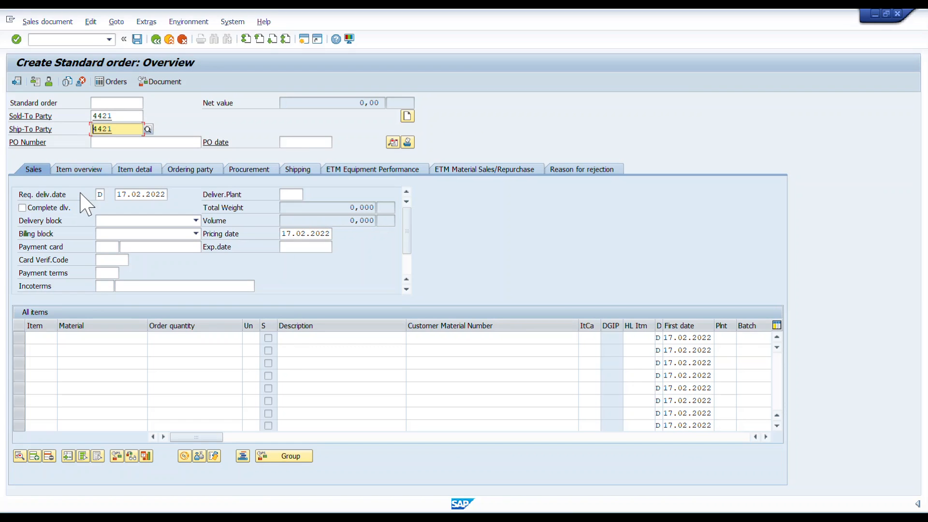
Enter the first order item with material MAT_CK1, quantity 10, plant 0002 and item category TAS
left_click(114, 338)
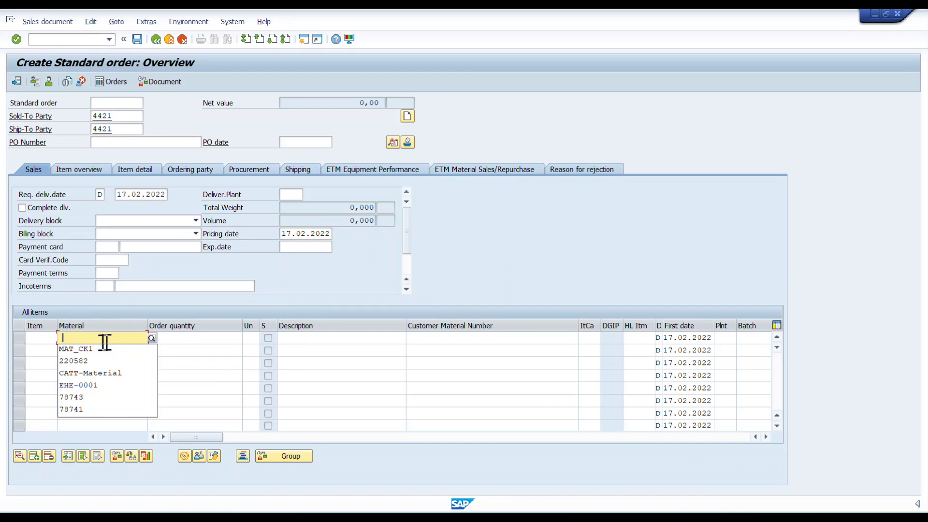
left_click(73, 348)
left_click(200, 338)
left_click(210, 351)
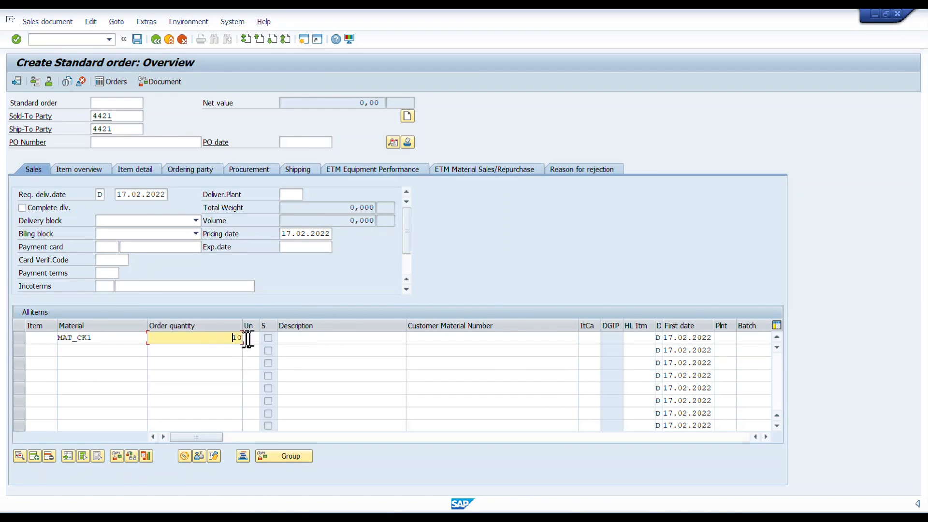
left_click(725, 339)
left_click(727, 350)
left_click(589, 338)
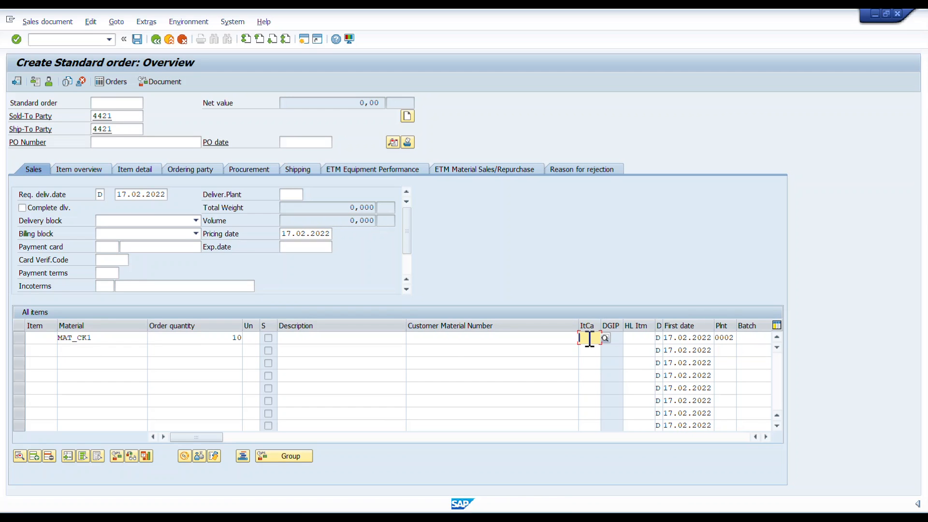
type("TAS")
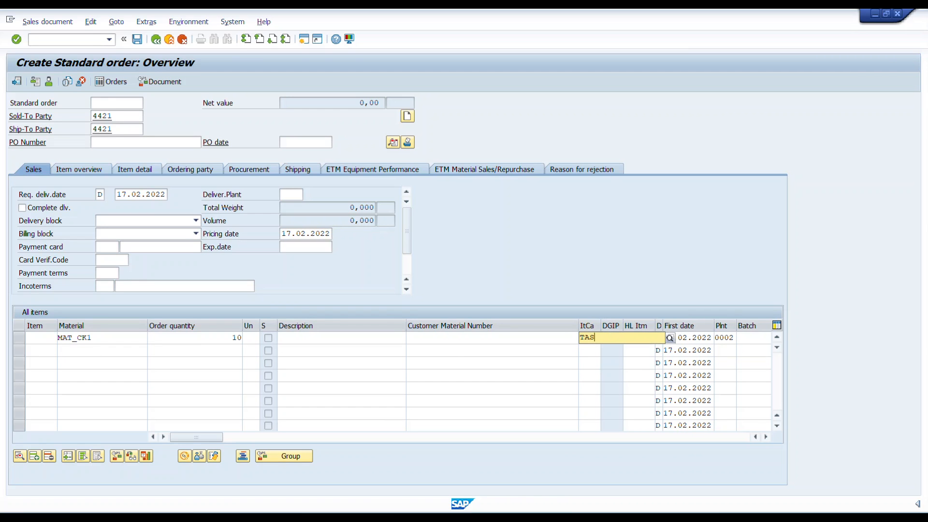
key("Return")
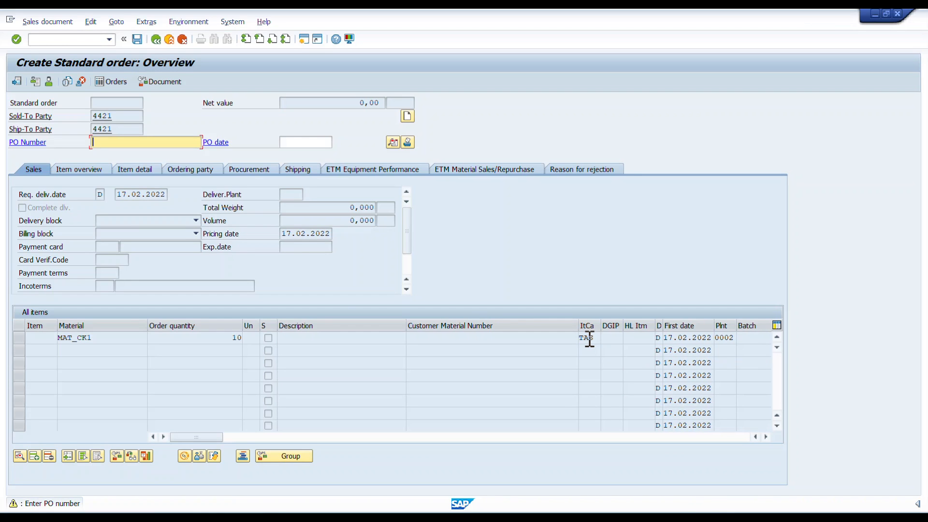
Enter the customer's purchase order number in the order header and confirm the order data
type("95871TEST")
key("Return")
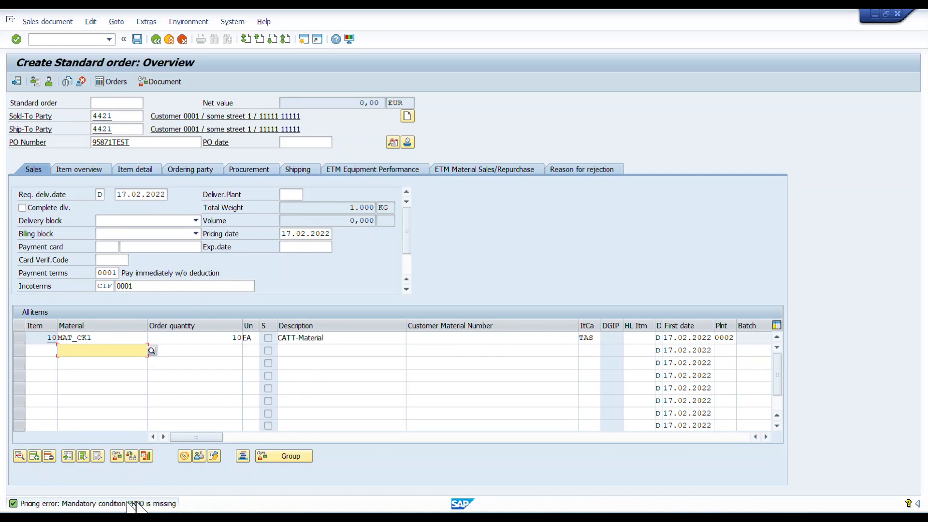
Open the incompletion log of the standard order
left_click(96, 24)
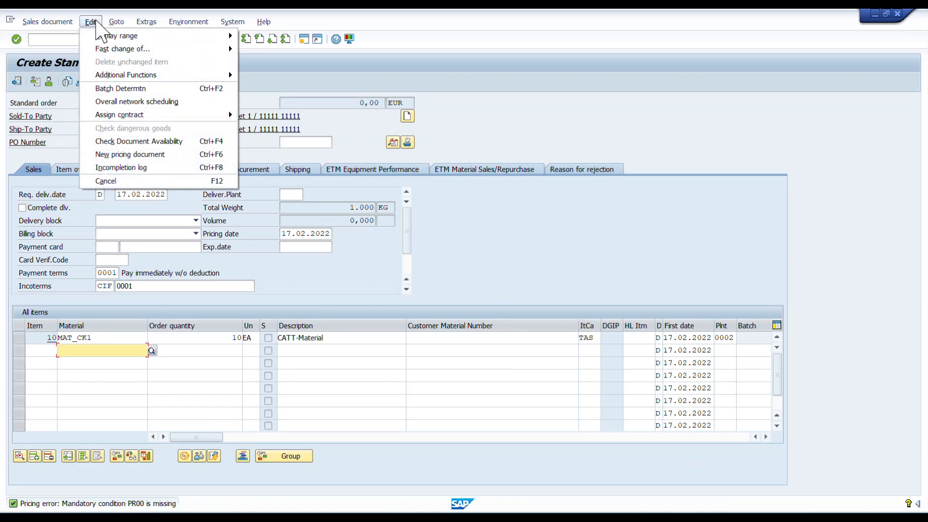
left_click(130, 168)
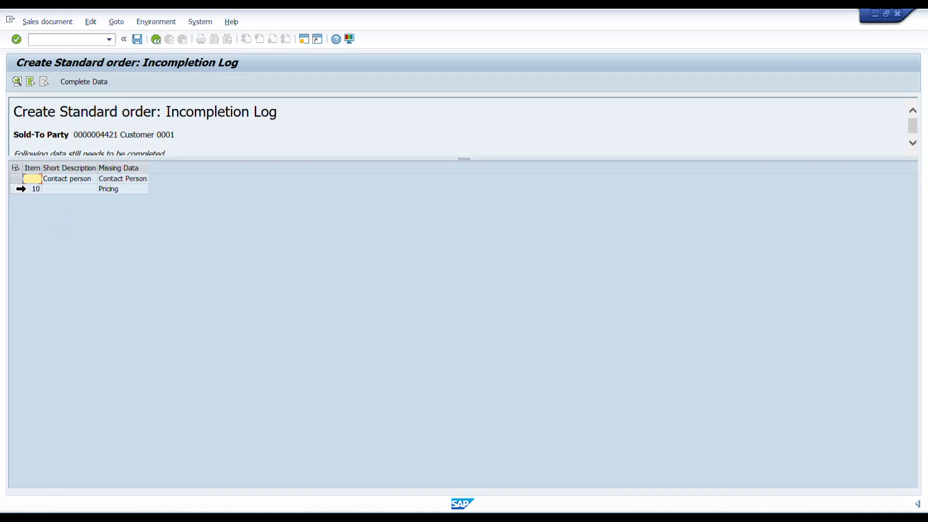
Complete the missing pricing of item 10 with condition type PR00 at 100 EUR and return to the incompletion log
left_click(17, 189)
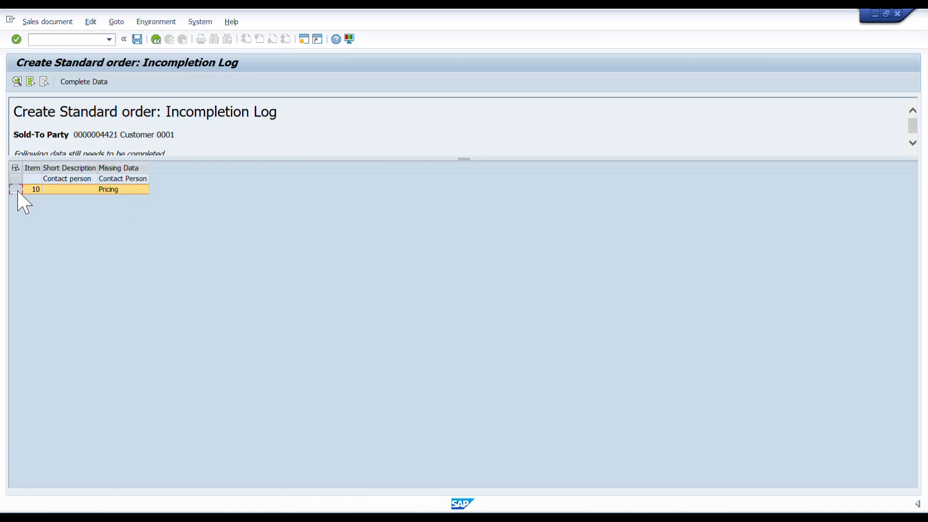
left_click(73, 82)
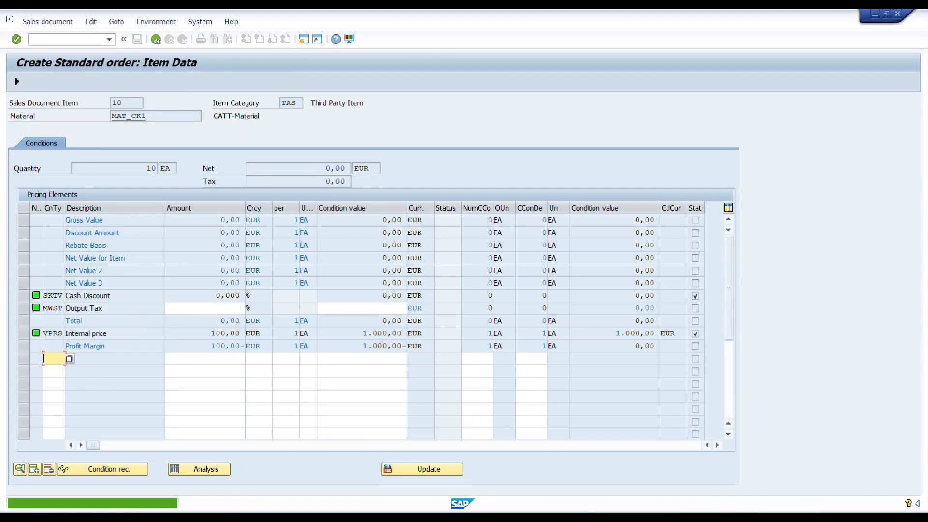
type("PR00")
key("Tab")
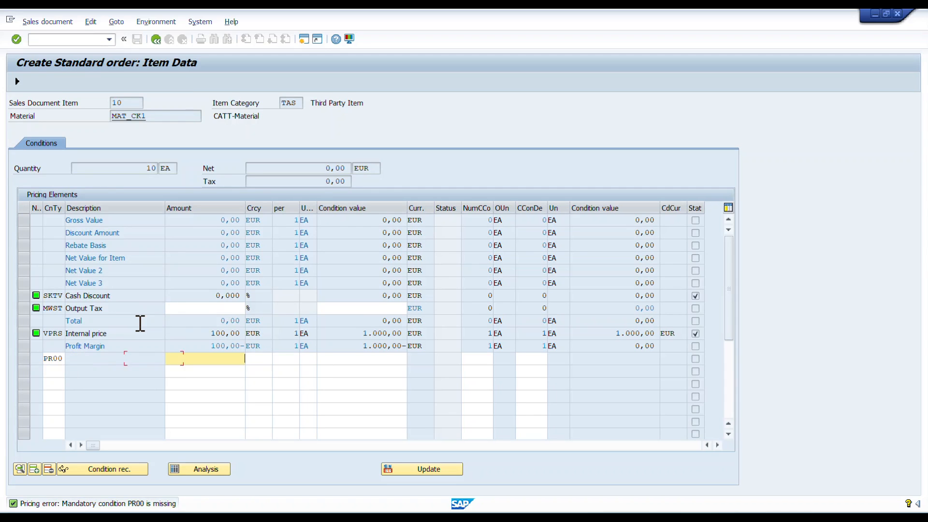
type("100")
key("Tab")
type("EUR")
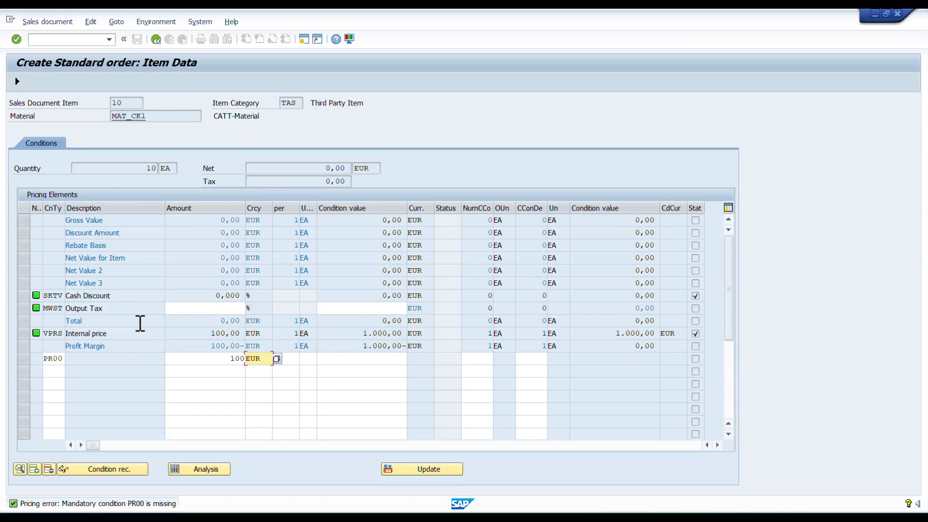
key("Return")
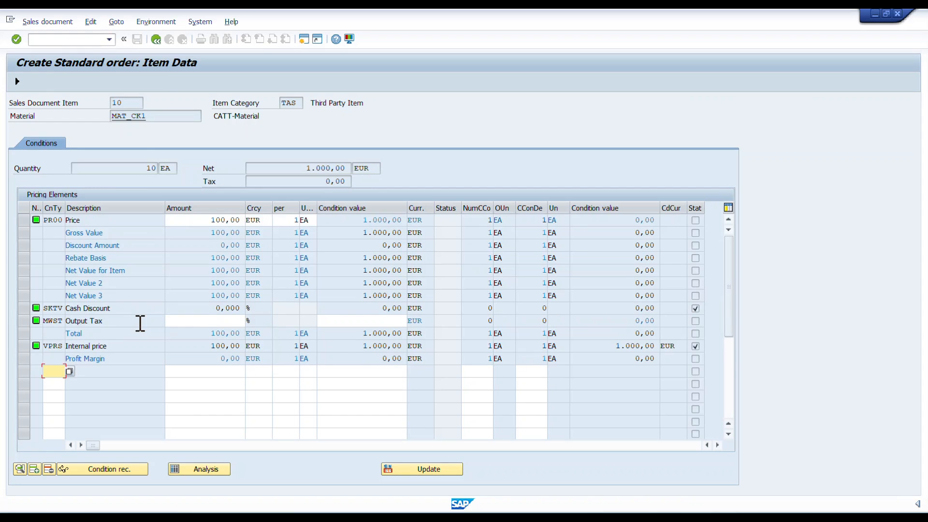
left_click(155, 39)
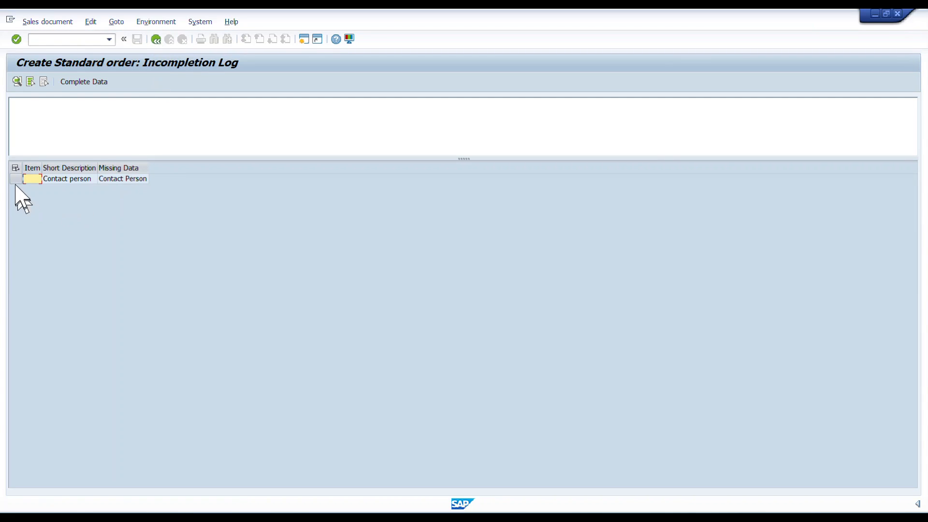
Complete the missing contact person in the order's partner data and save the standard order
left_click(15, 179)
left_click(83, 82)
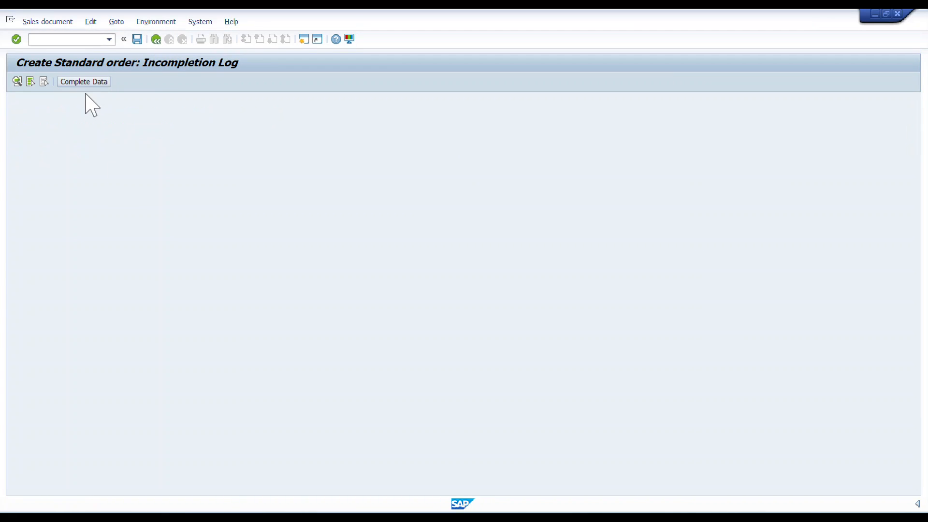
left_click(144, 231)
key("Return")
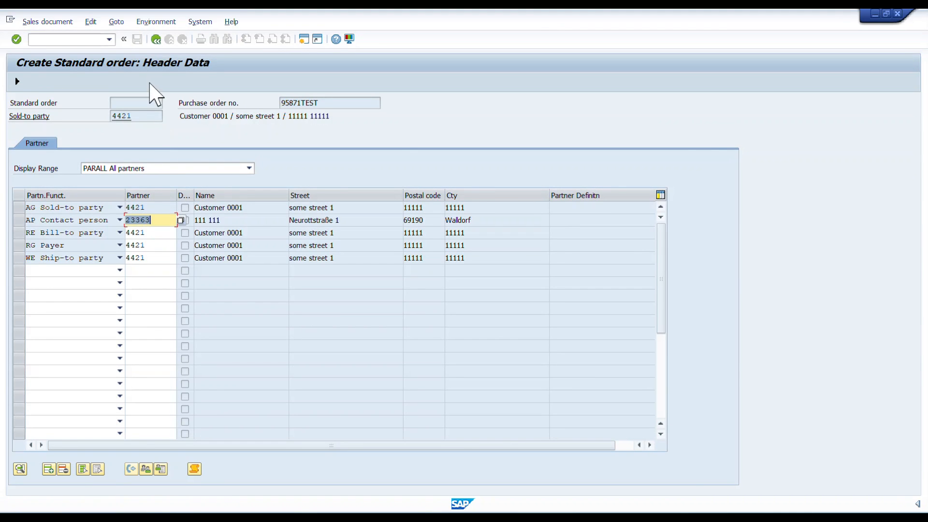
left_click(156, 40)
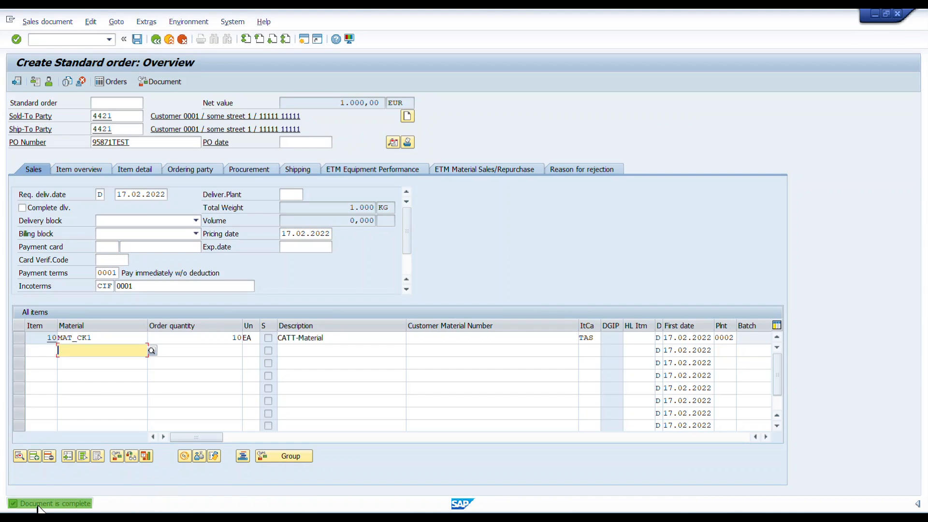
left_click(138, 40)
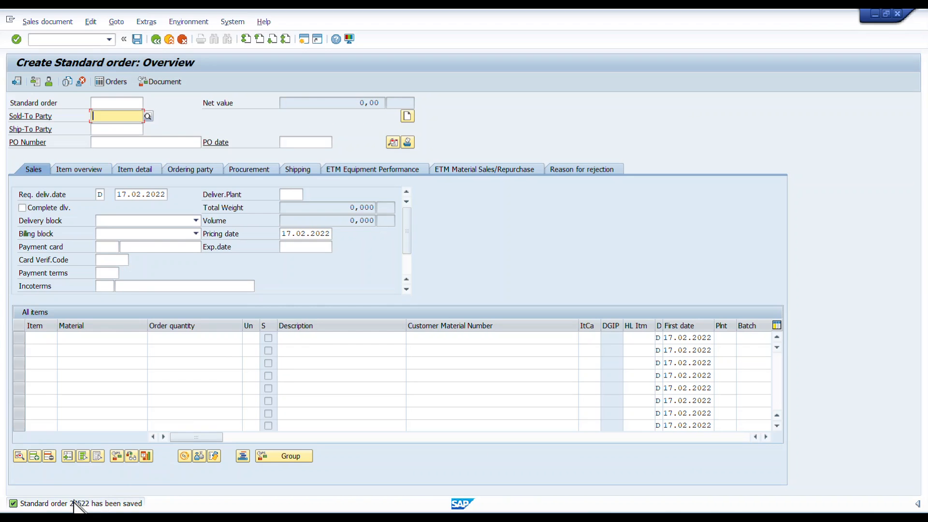
Copy the saved standard order's number into the Notepad notes on the SO line
double_click(77, 503)
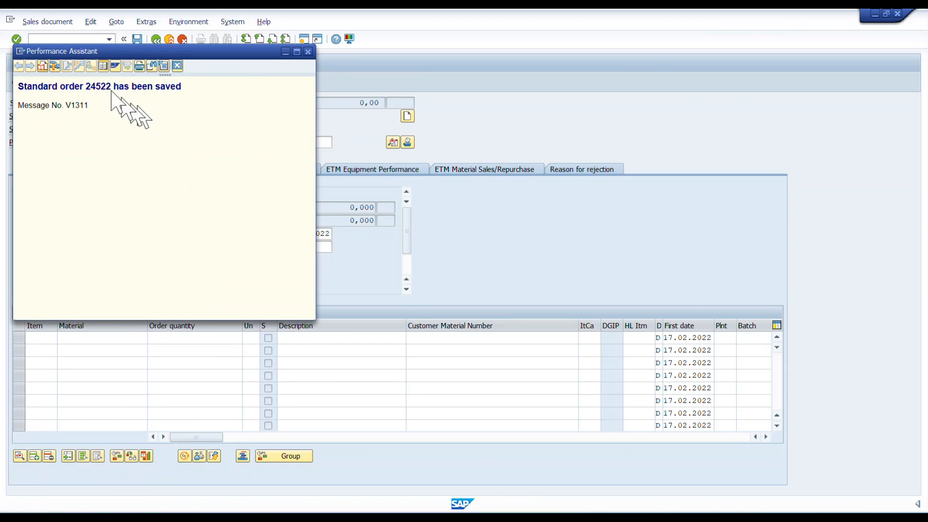
double_click(102, 88)
key("ctrl+c")
key("alt+Tab")
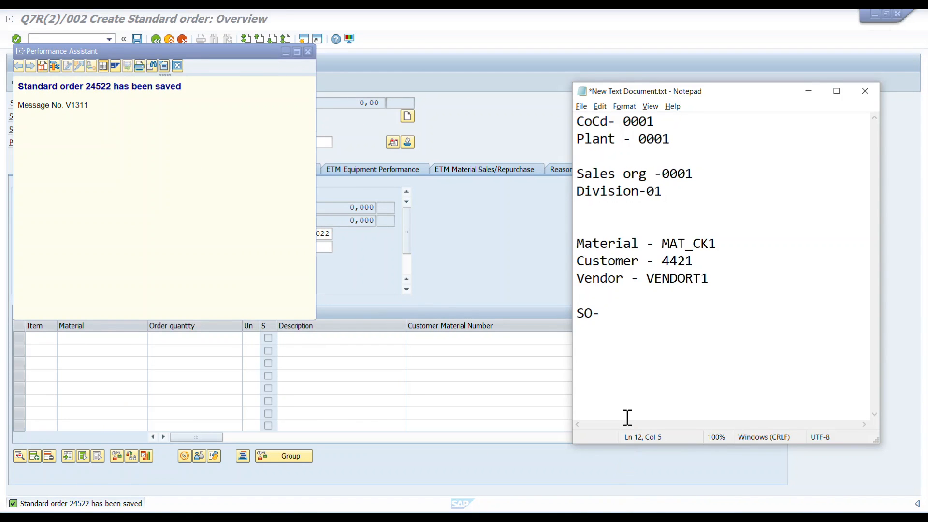
key("ctrl+v")
key("alt+Tab")
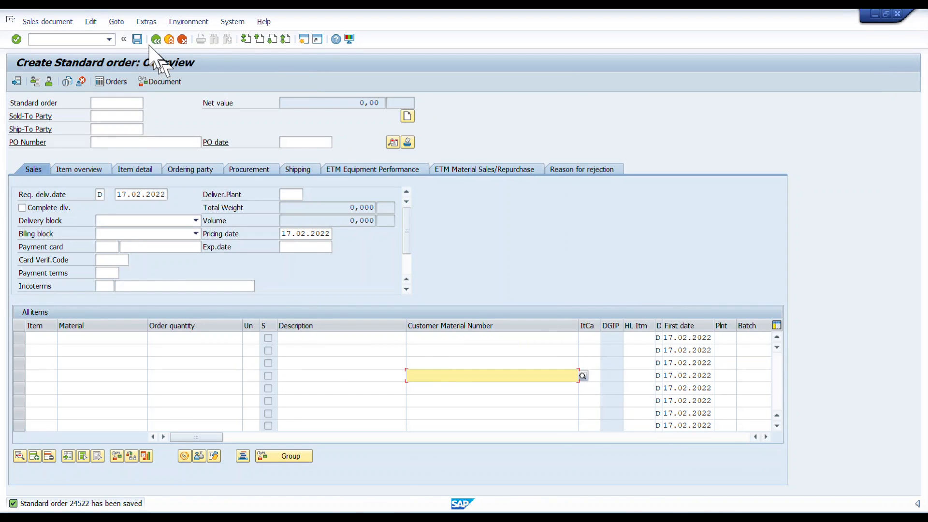
Leave order creation and display the saved standard order with transaction VA03
left_click(155, 41)
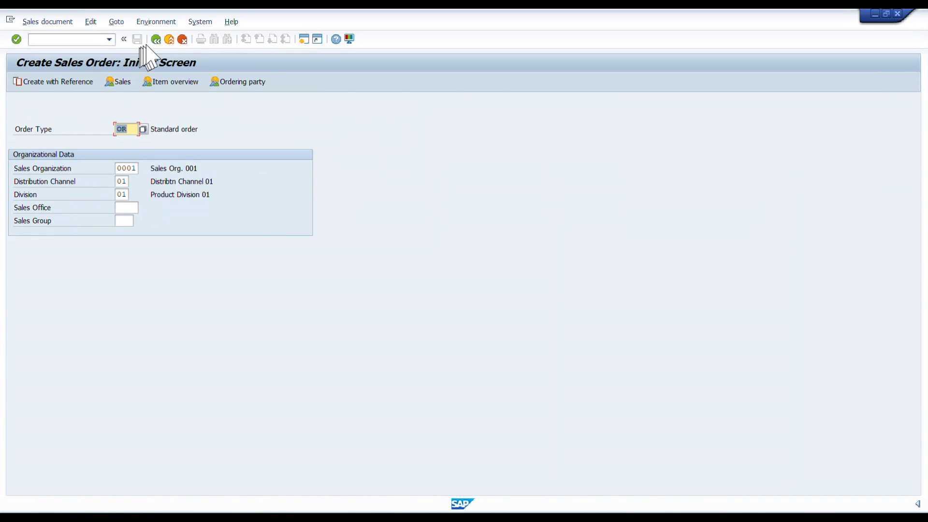
left_click(154, 41)
key("alt+Tab")
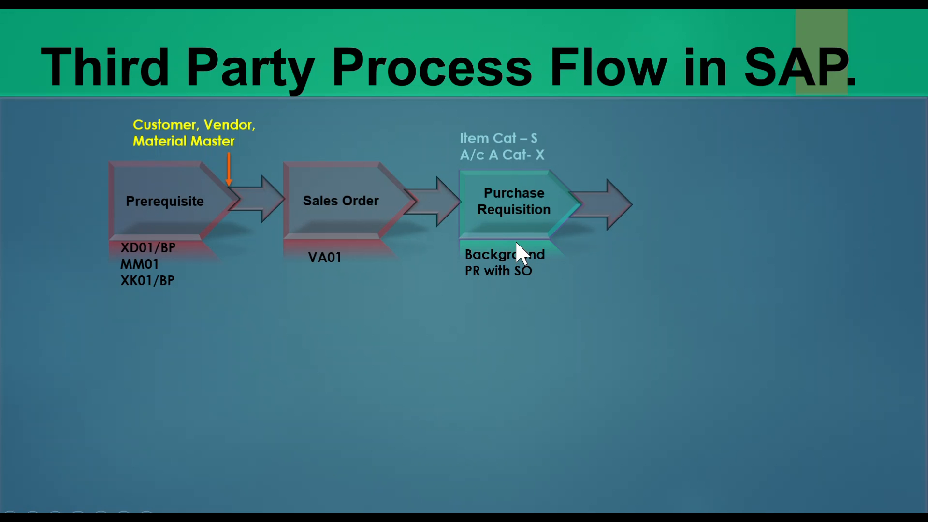
key("alt+Tab")
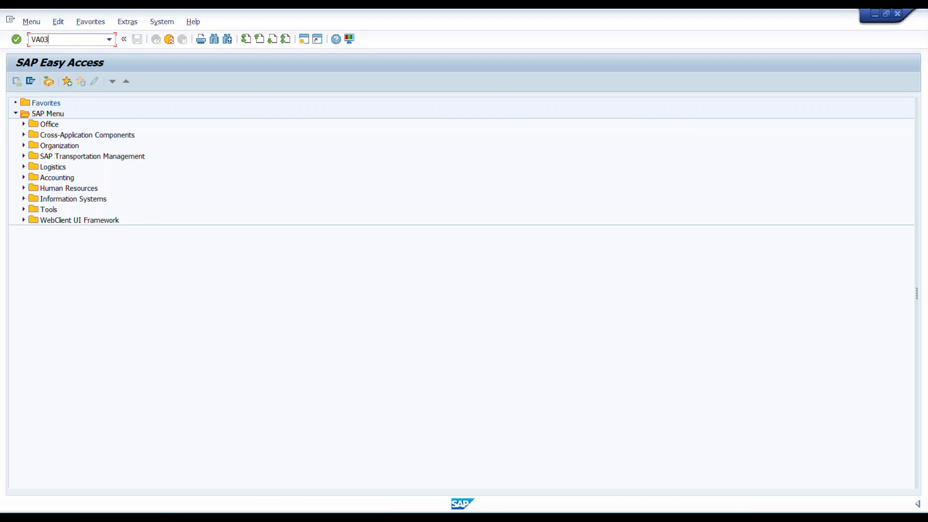
type("VA03")
key("Return")
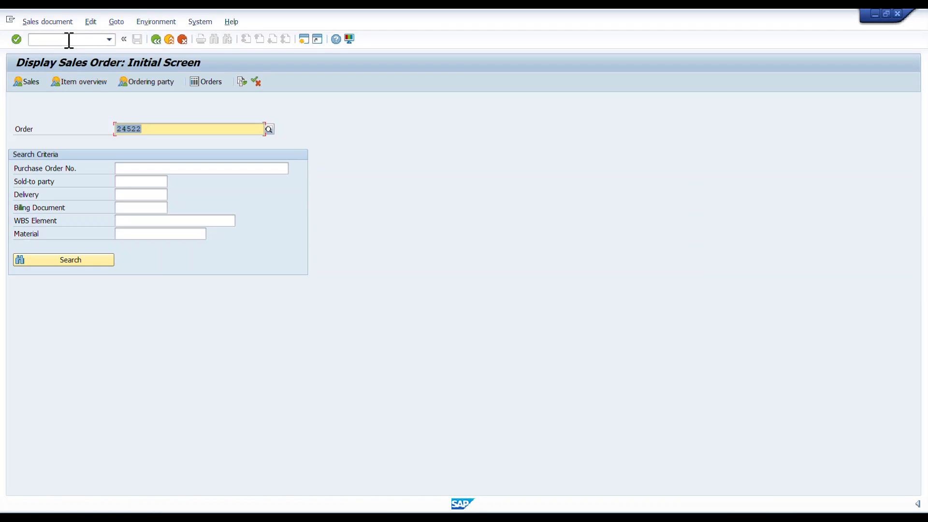
left_click(153, 129)
key("Return")
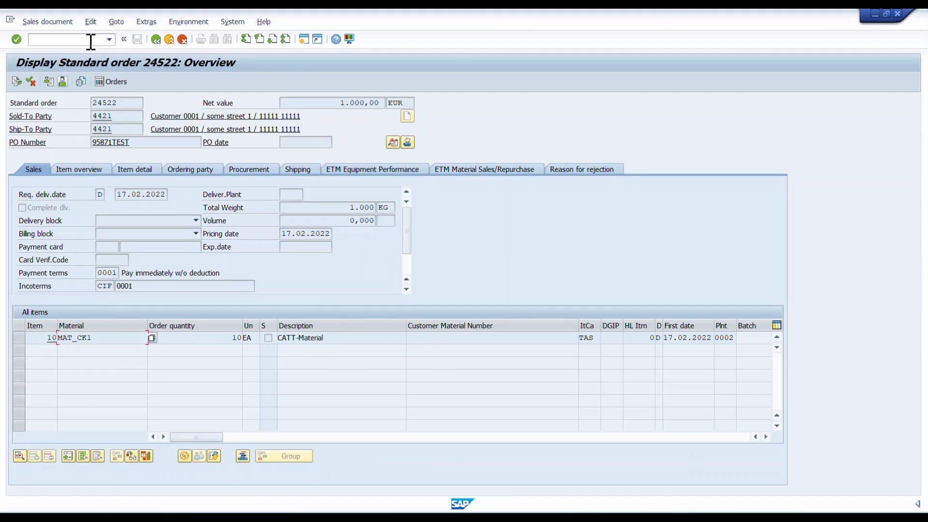
Open the item data of item 10 and show its schedule lines
double_click(393, 339)
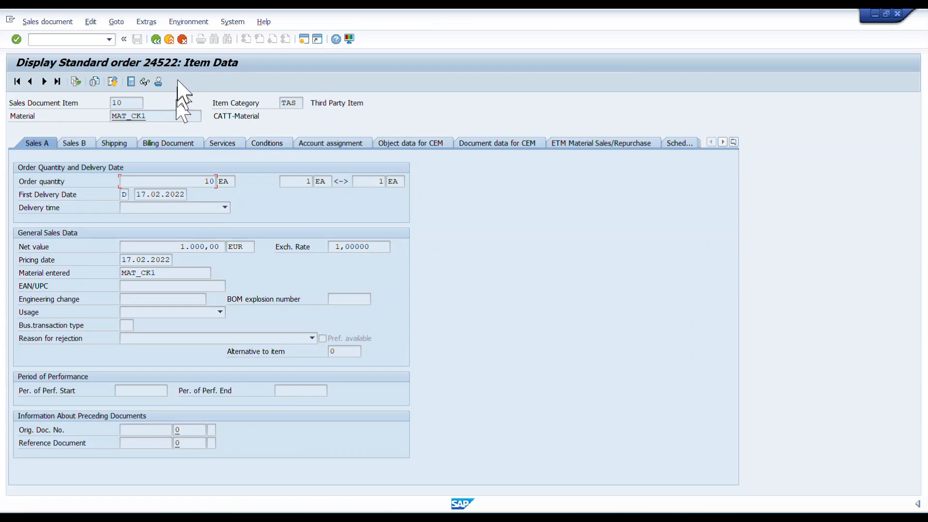
left_click(733, 143)
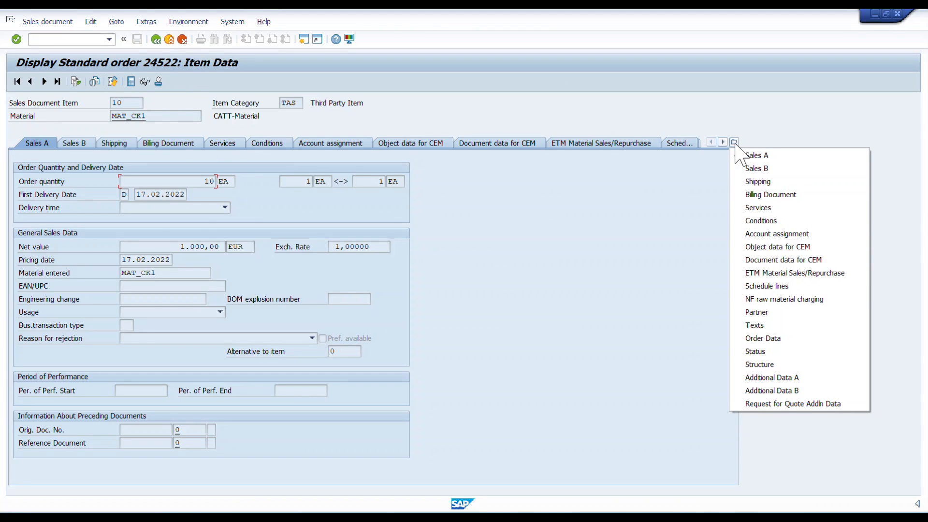
left_click(760, 286)
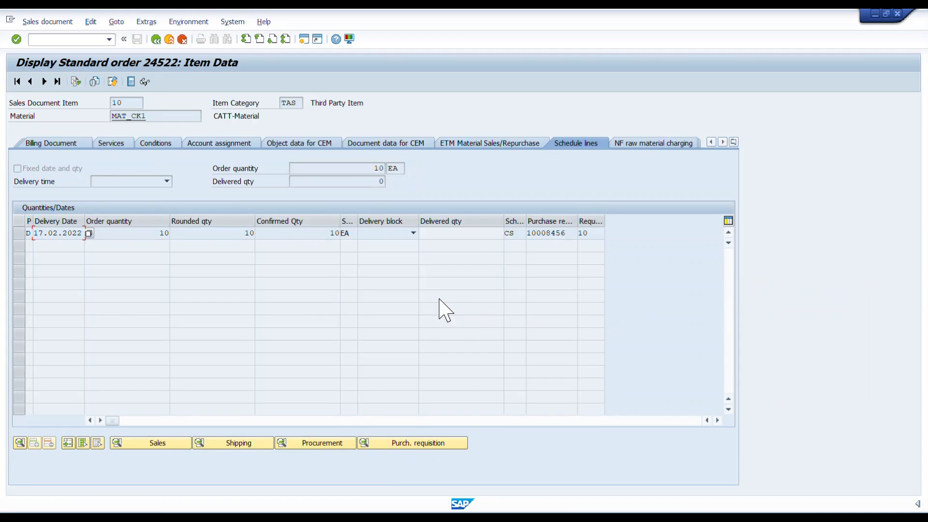
Copy the purchase requisition number from the schedule line into the Notepad notes on a new PR- line
left_click_drag(566, 233, 526, 233)
key("ctrl+c")
left_click(526, 234)
key("alt+Tab")
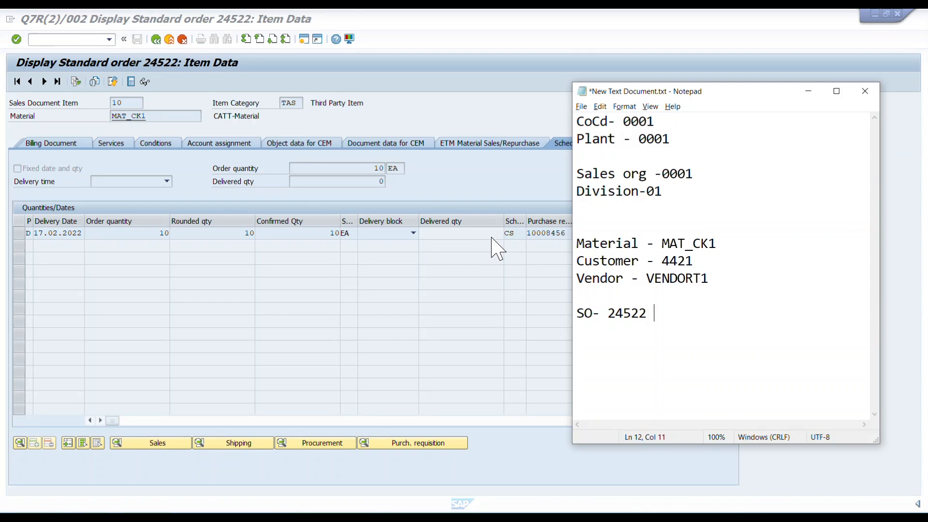
key("Return")
type("PR-")
key("ctrl+v")
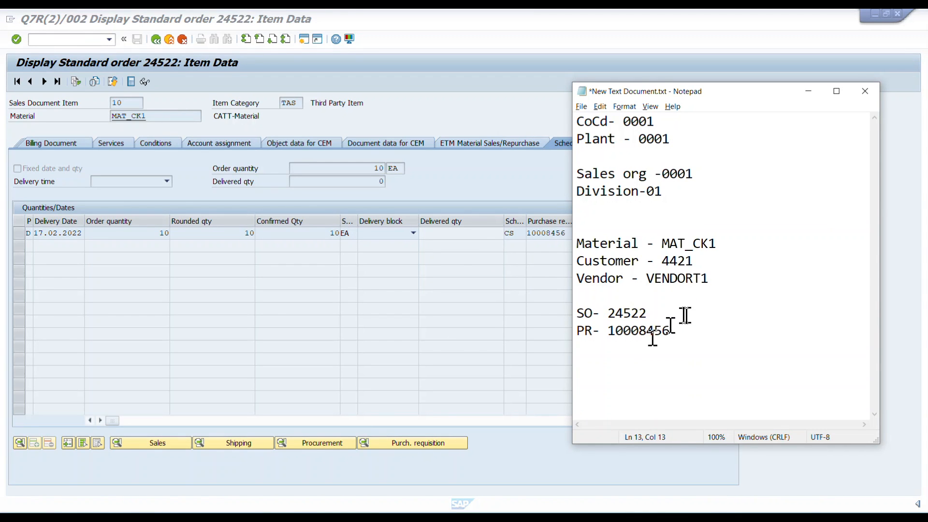
Return to the order item in SAP and select the purchase requisition number in its schedule line
left_click(410, 338)
left_click_drag(569, 234, 528, 236)
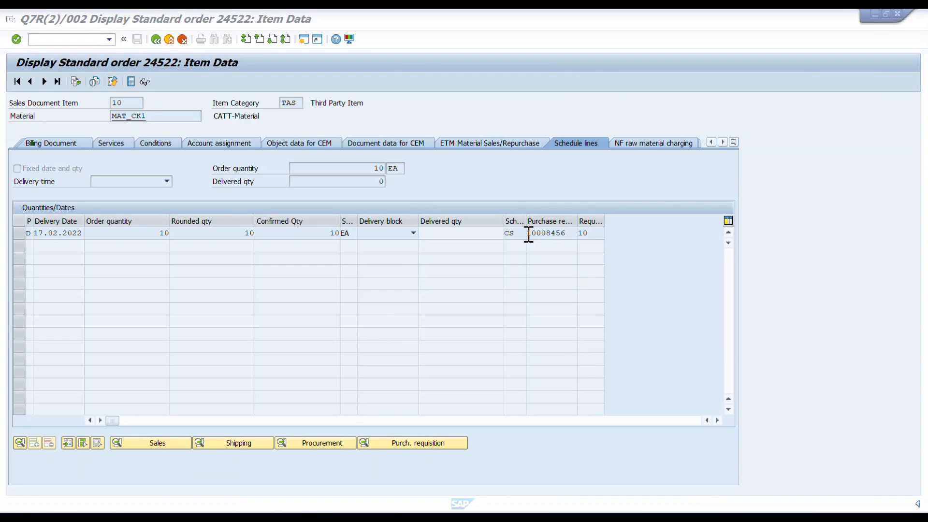
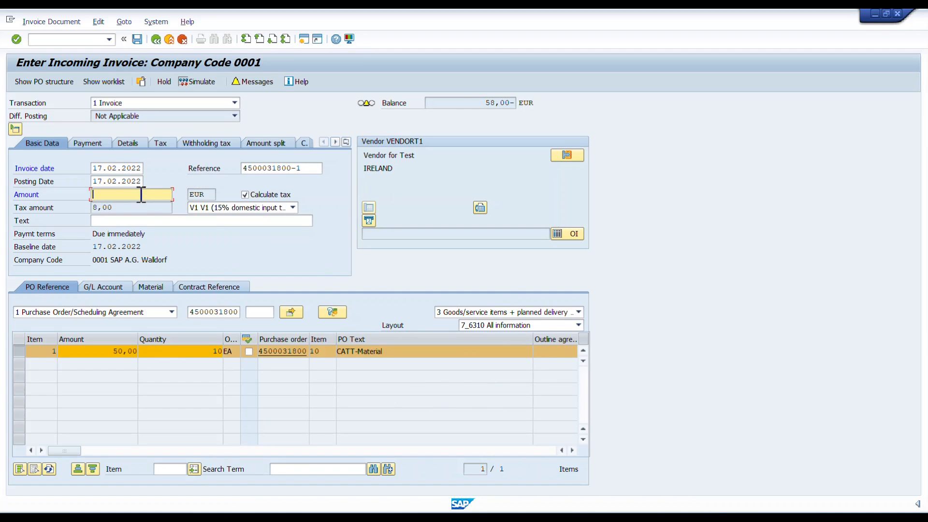
Set the incoming invoice amount to 58 EUR to match the balance and save the supplier invoice
left_click(496, 102)
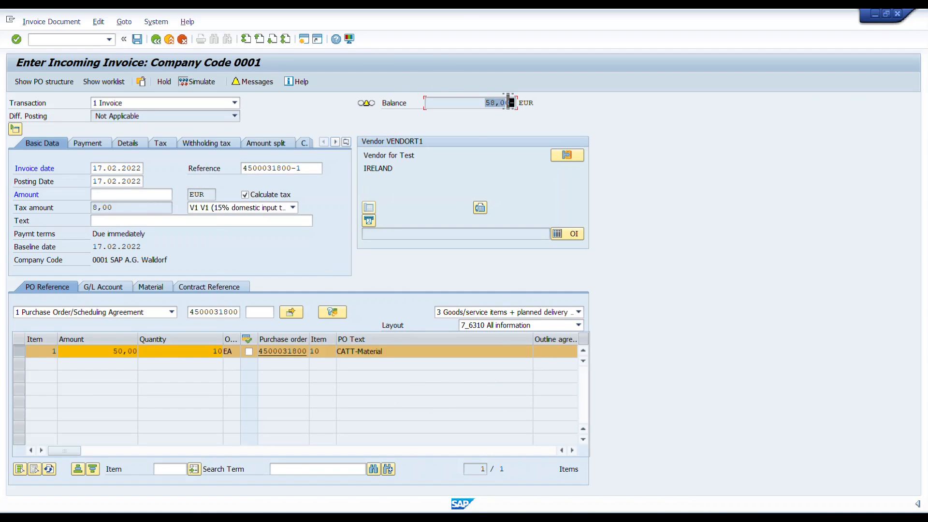
left_click(137, 195)
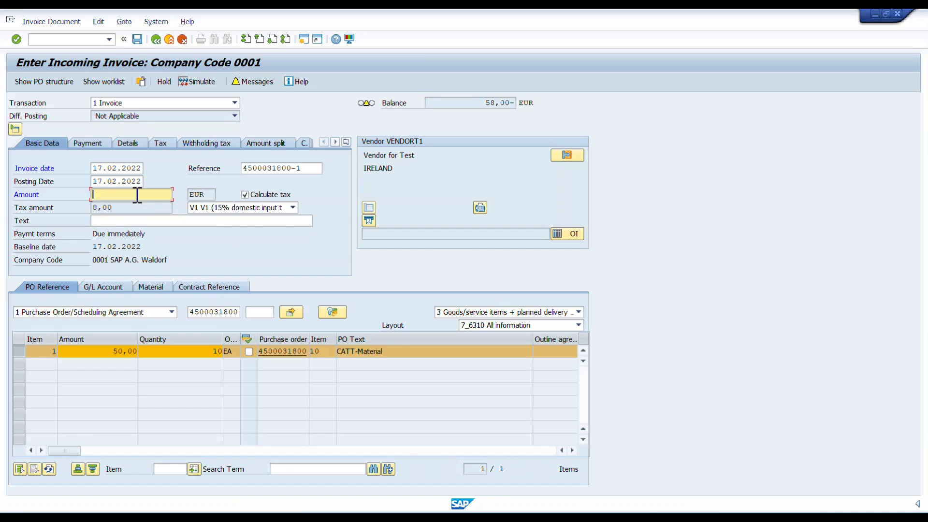
type("58")
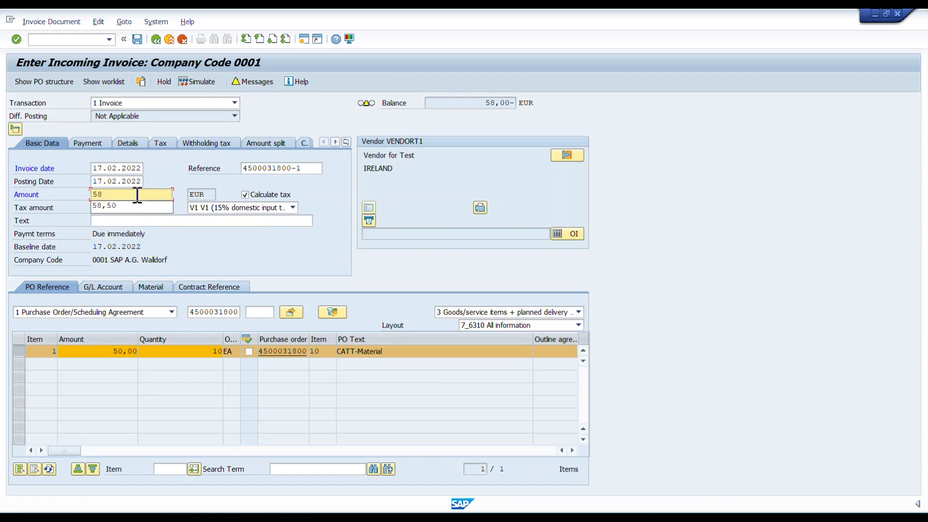
key("Return")
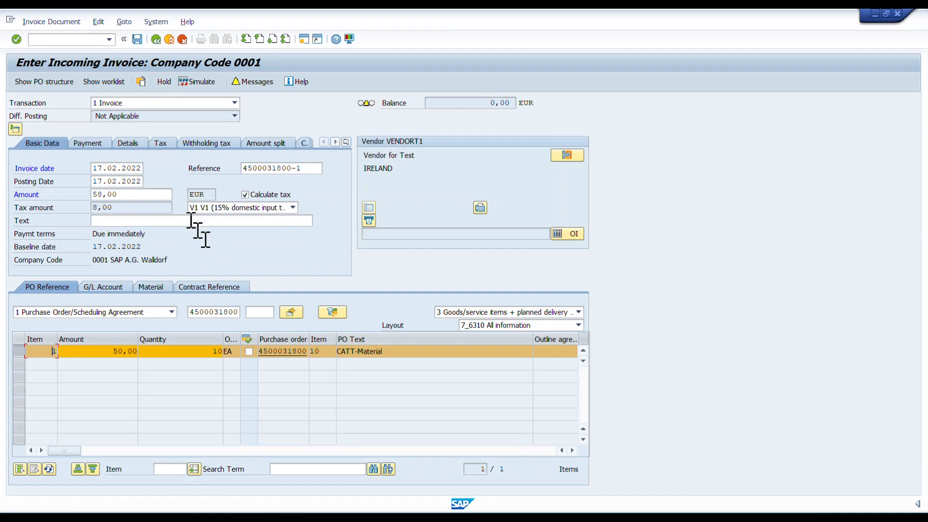
left_click(136, 40)
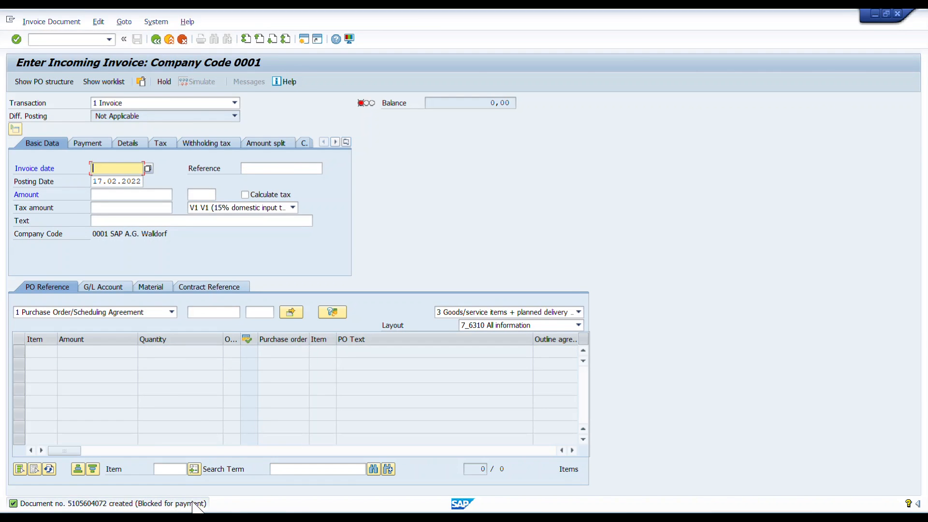
Leave invoice entry, display the third-party purchase order and check the invoice receipt in its item's purchase order history
left_click(156, 38)
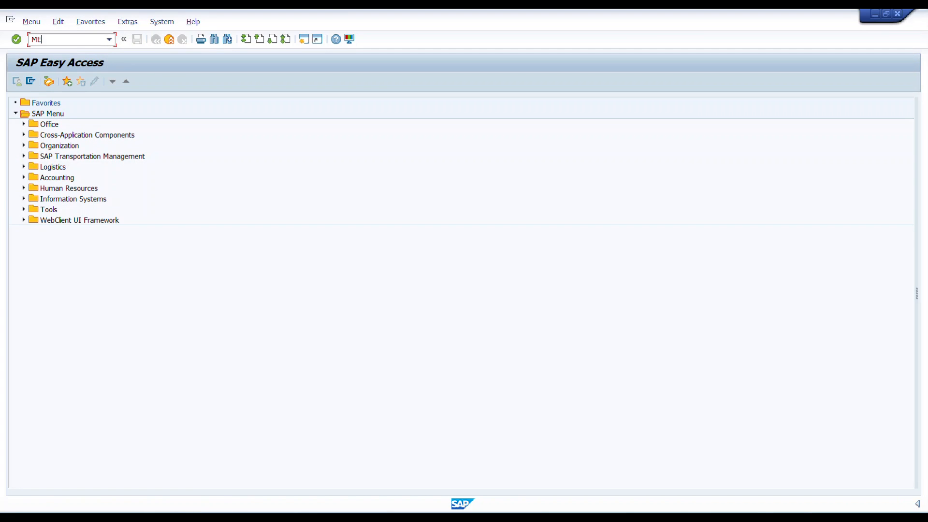
key("Return")
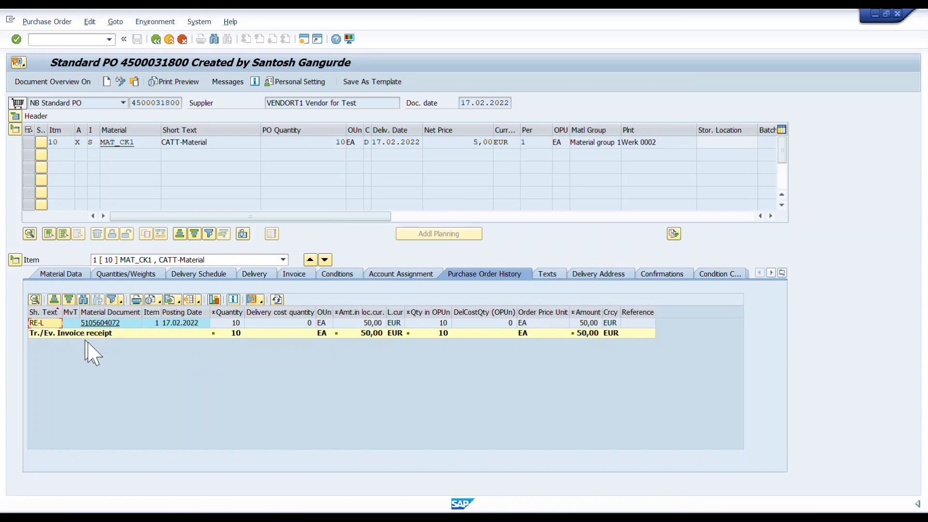
left_click(124, 331)
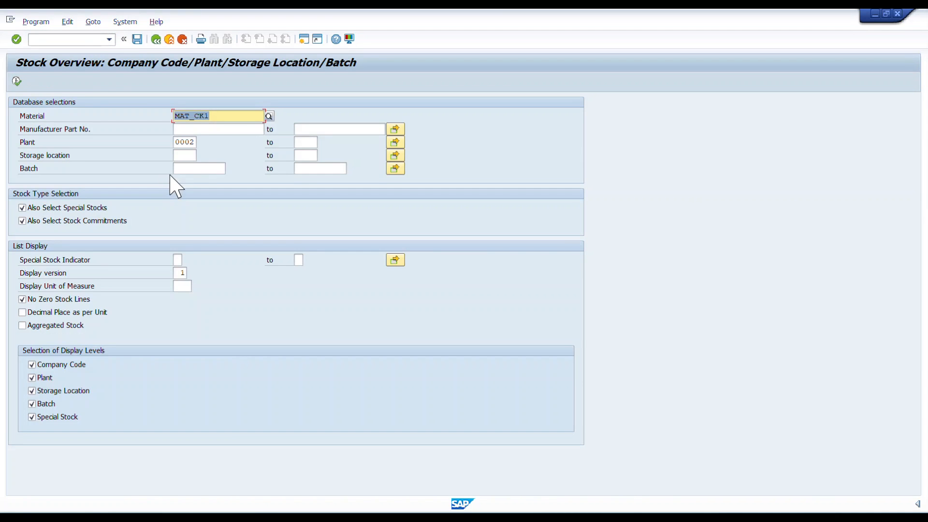
Run the stock overview for material MAT_CK1 in plant 0002 and check the plant's on-order stock
left_click(16, 82)
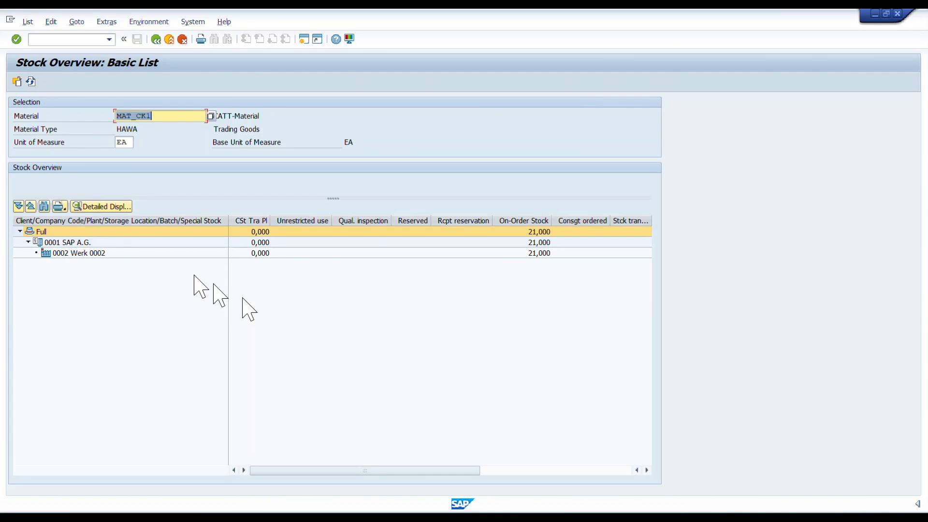
left_click(247, 253)
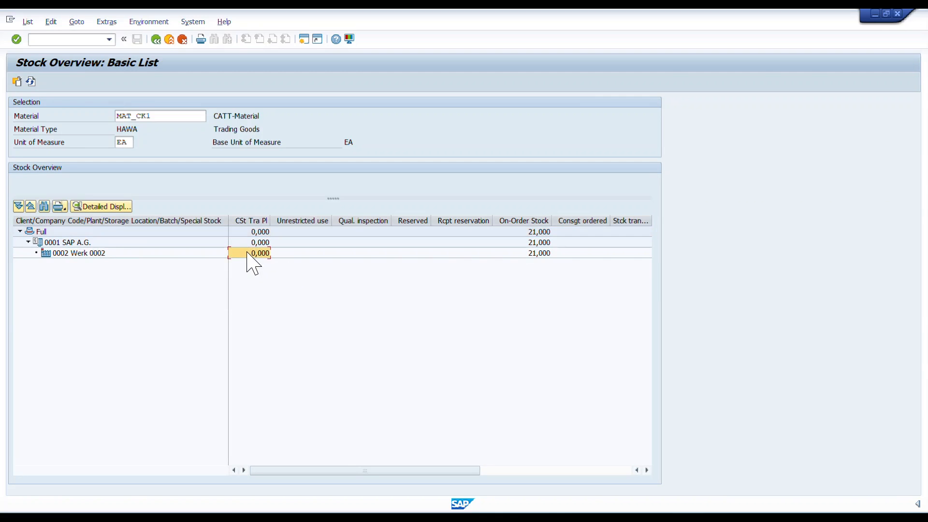
left_click(538, 253)
mouse_move(393, 471)
left_mouse_down()
mouse_move(596, 476)
mouse_move(383, 476)
left_mouse_up()
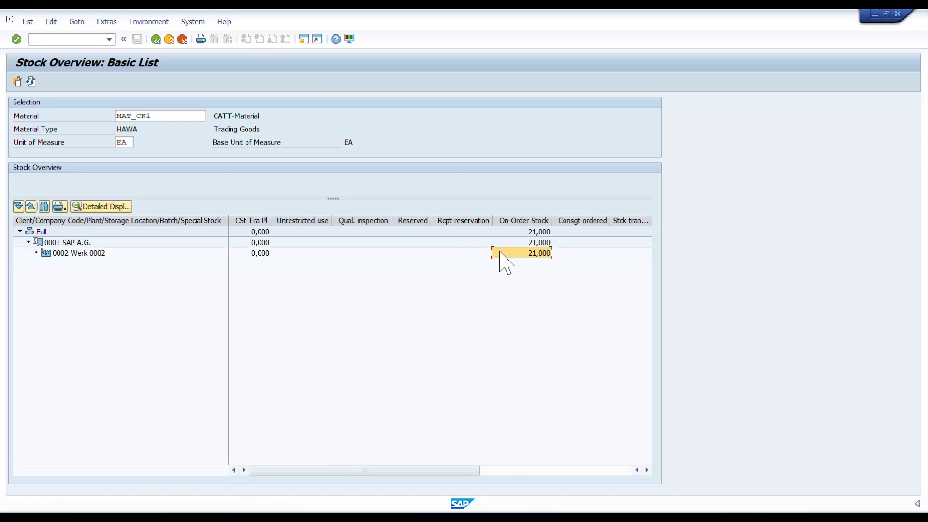
Copy the number from the displayed purchase order and load that order into a goods receipt with MIGO
left_click(264, 499)
left_click(261, 497)
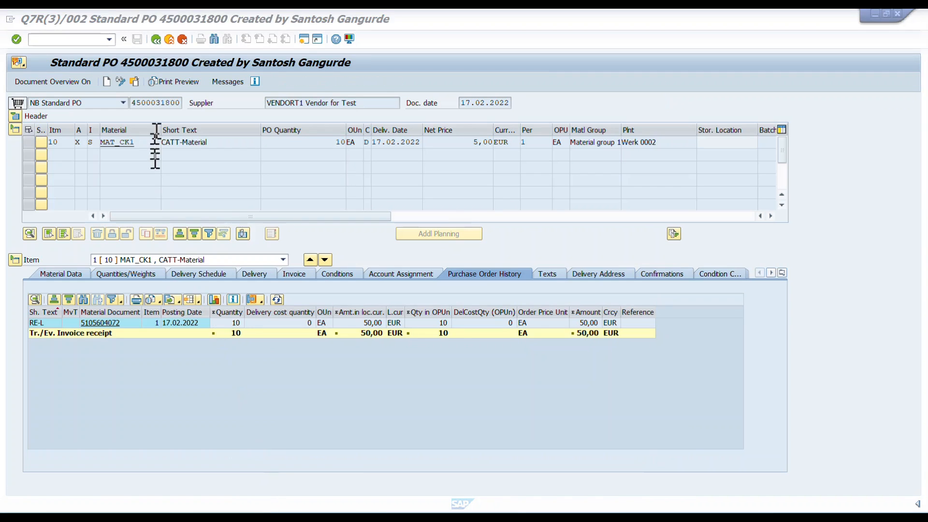
left_click_drag(132, 103, 176, 108)
left_click(156, 39)
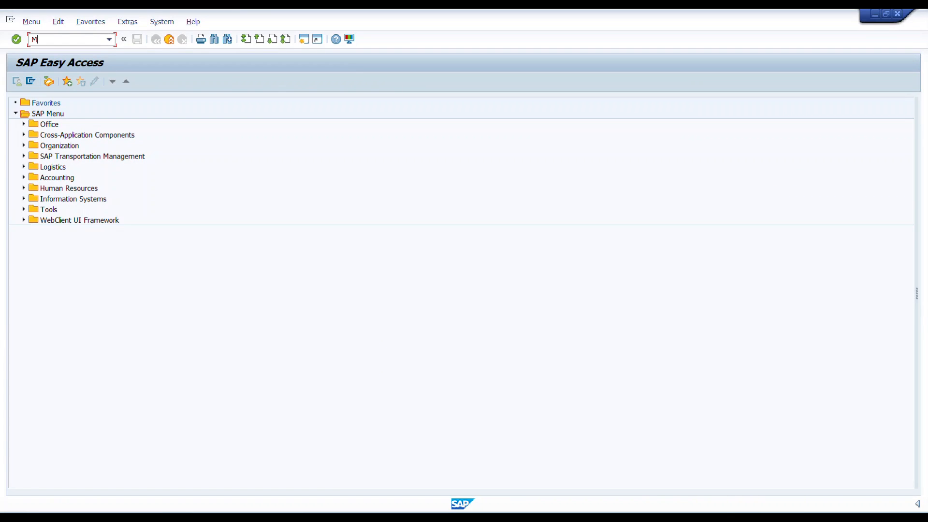
key("Return")
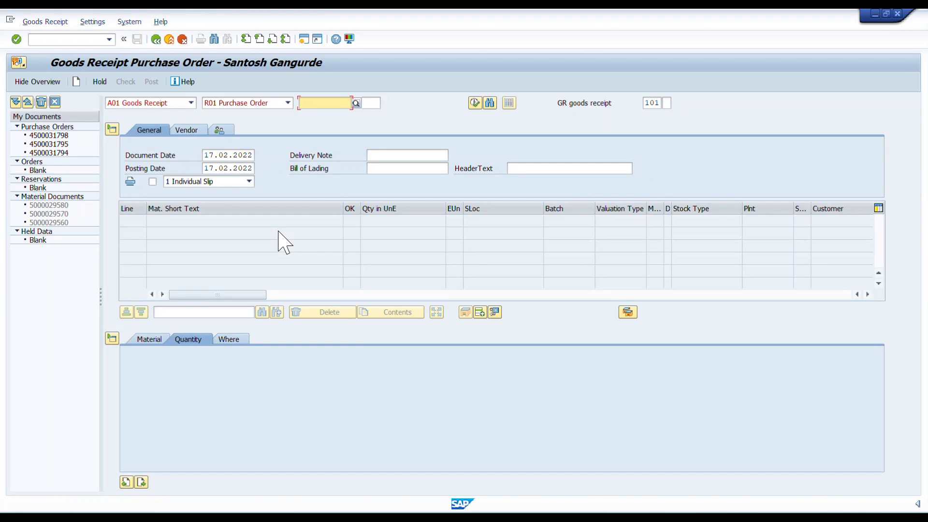
key("ctrl+v")
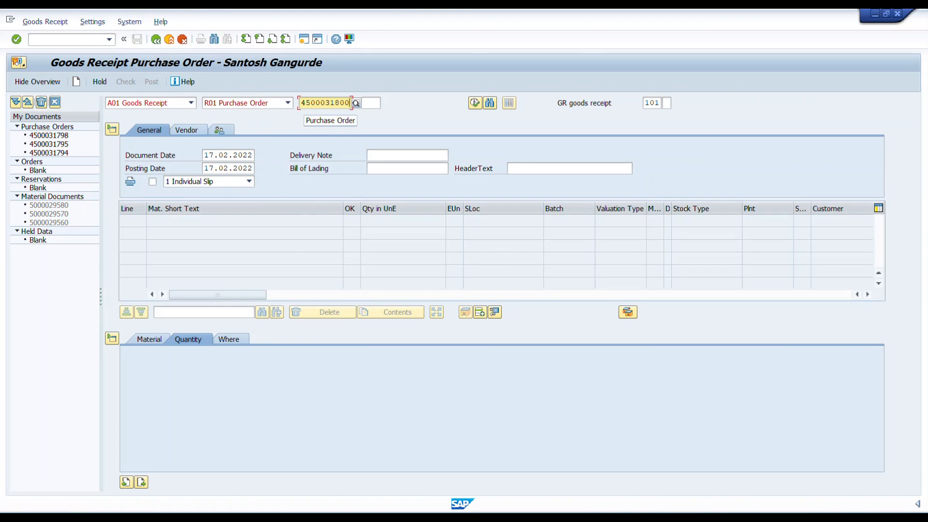
key("Return")
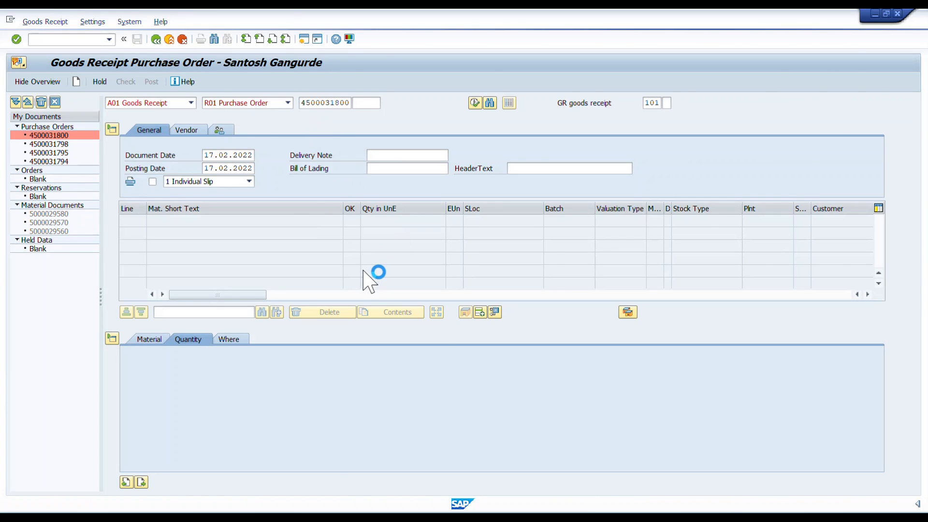
Enter a delivery note quantity of 10 for the CATT-Material item and mark the item as OK
left_click(265, 404)
type("10")
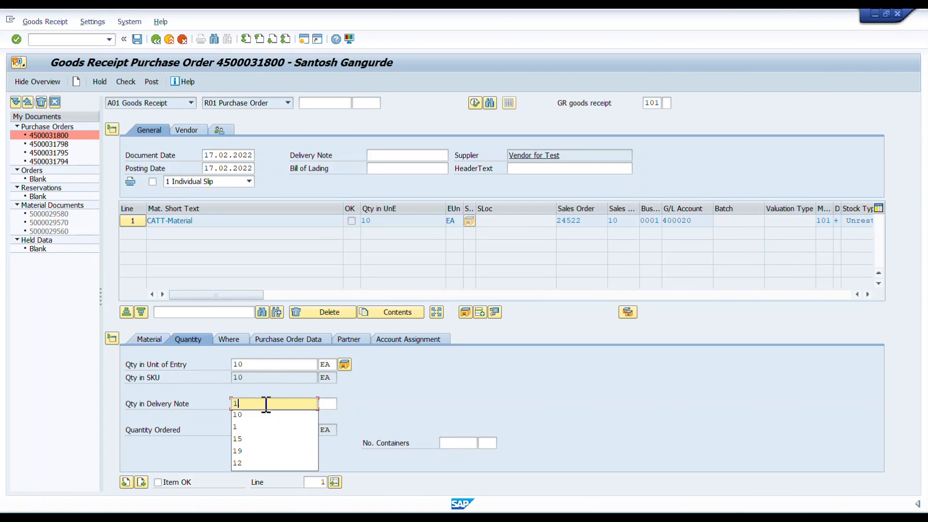
key("Tab")
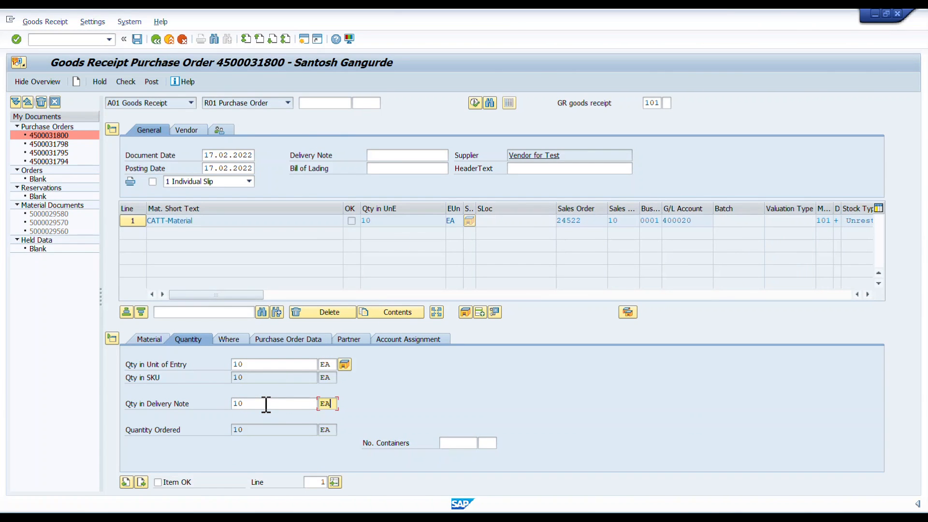
left_click(158, 482)
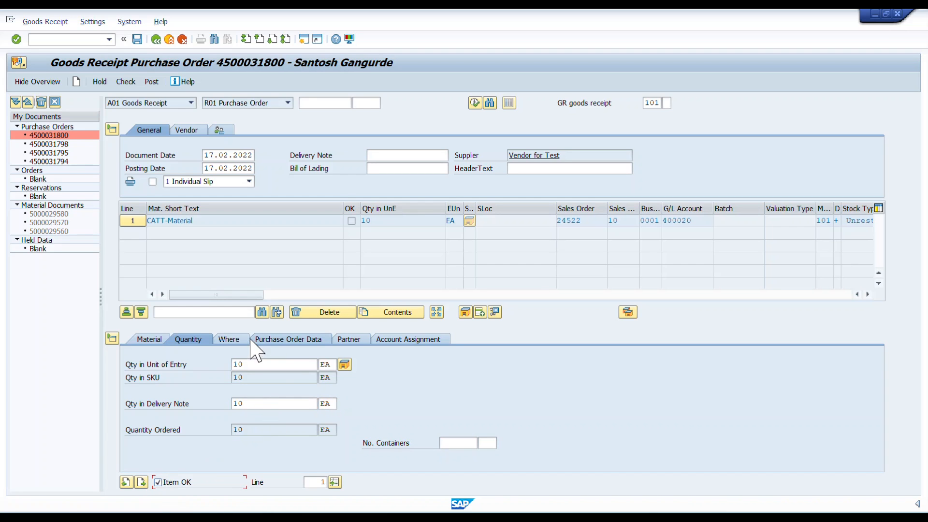
Check the item's movement and purchase order data, including its item category, and post the goods receipt
left_click(223, 340)
left_click(263, 340)
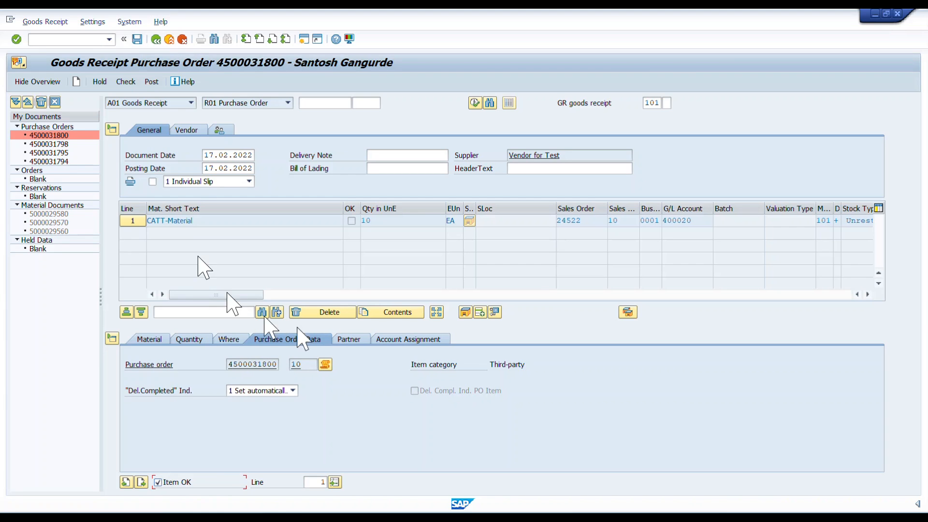
left_click(233, 343)
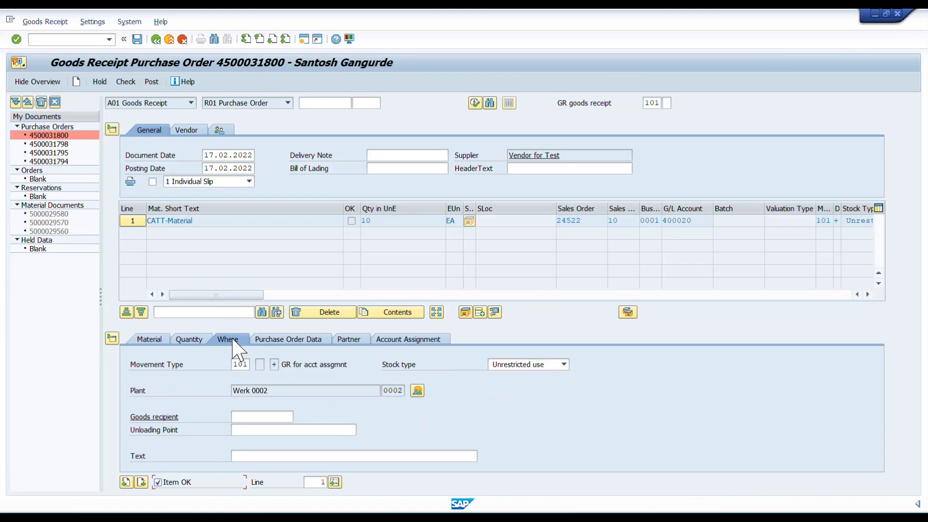
left_click(298, 342)
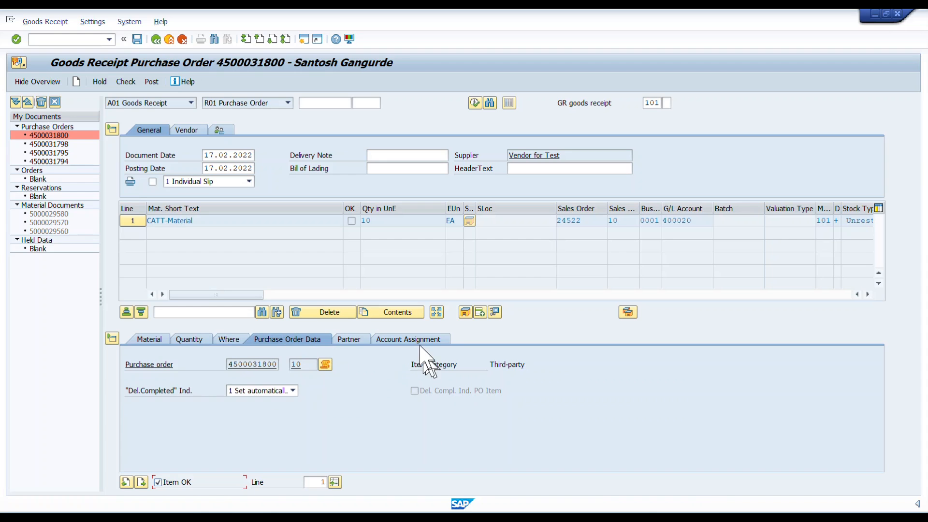
left_click(416, 365)
left_click_drag(414, 364, 528, 360)
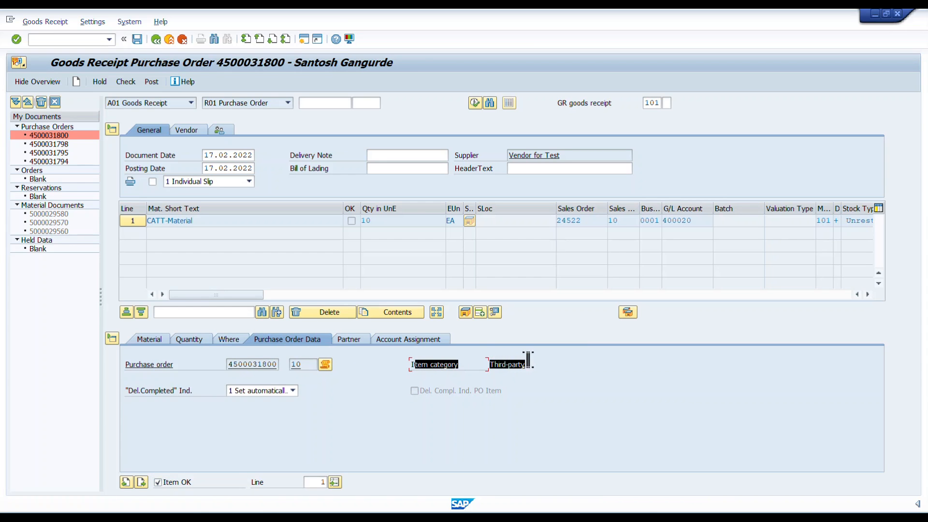
left_click(536, 377)
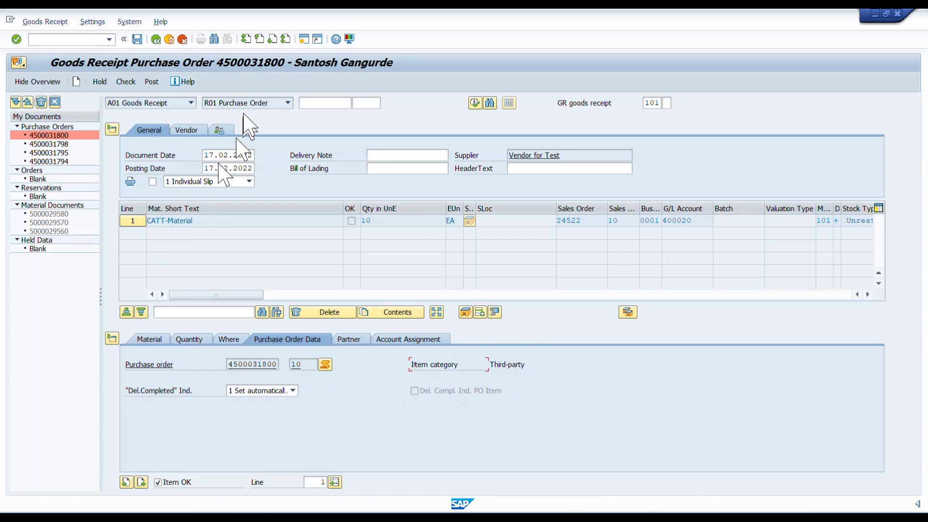
left_click(137, 37)
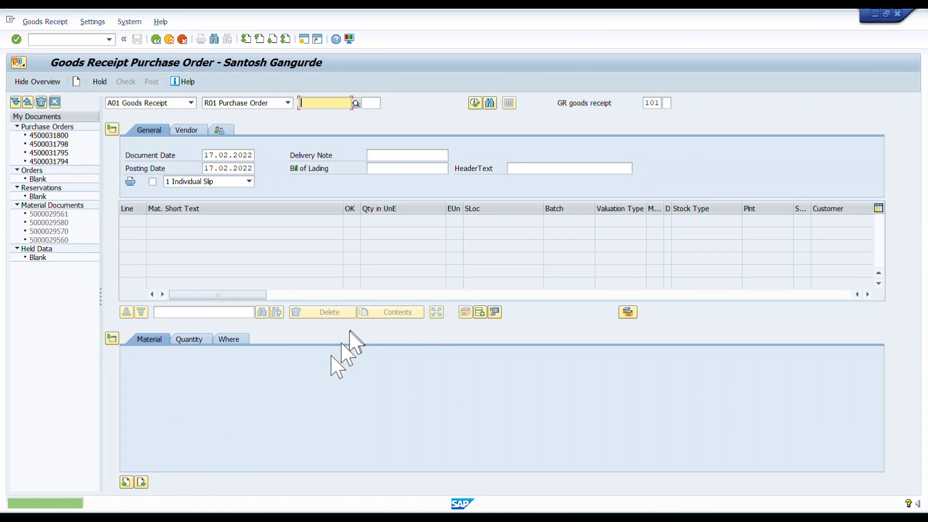
Return to the stock overview of MAT_CK1, refresh it, check plant 0002's on-order stock and leave the list
left_click(339, 490)
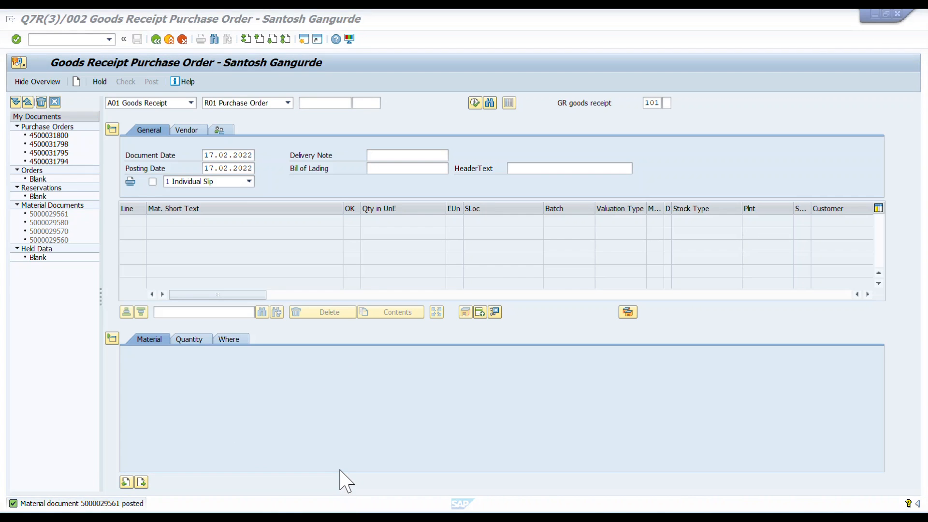
left_click(339, 470)
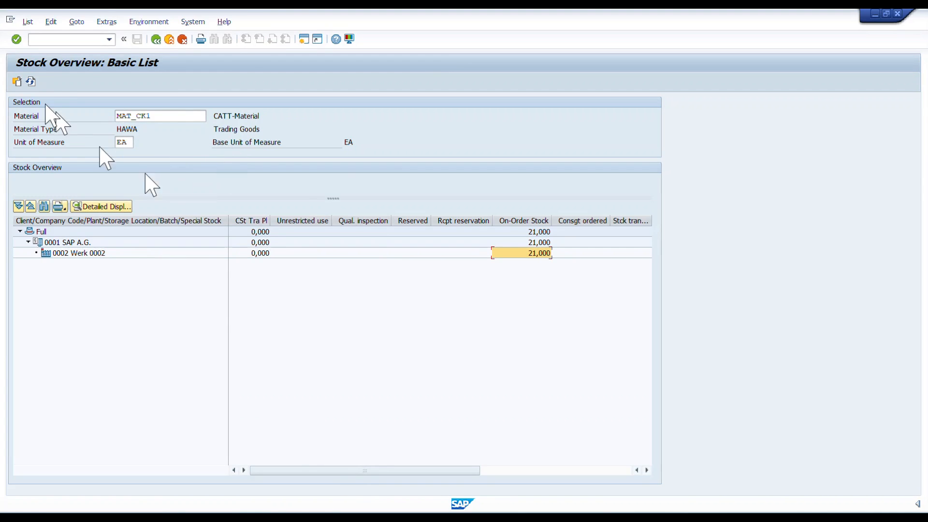
left_click(31, 81)
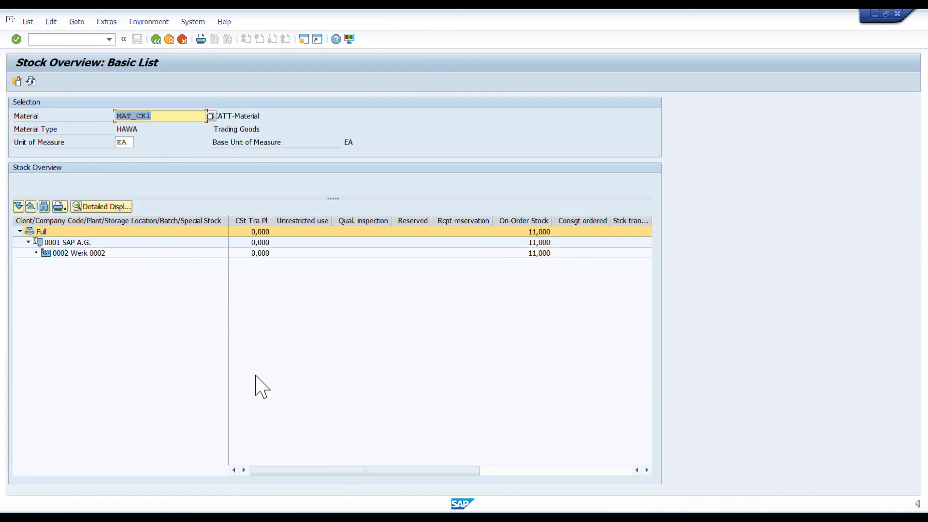
left_click(532, 254)
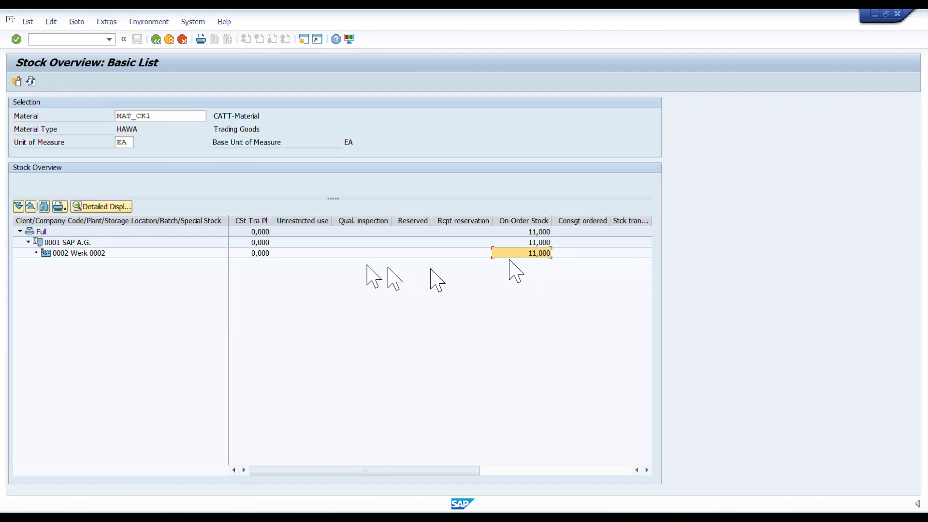
left_click_drag(314, 470, 285, 470)
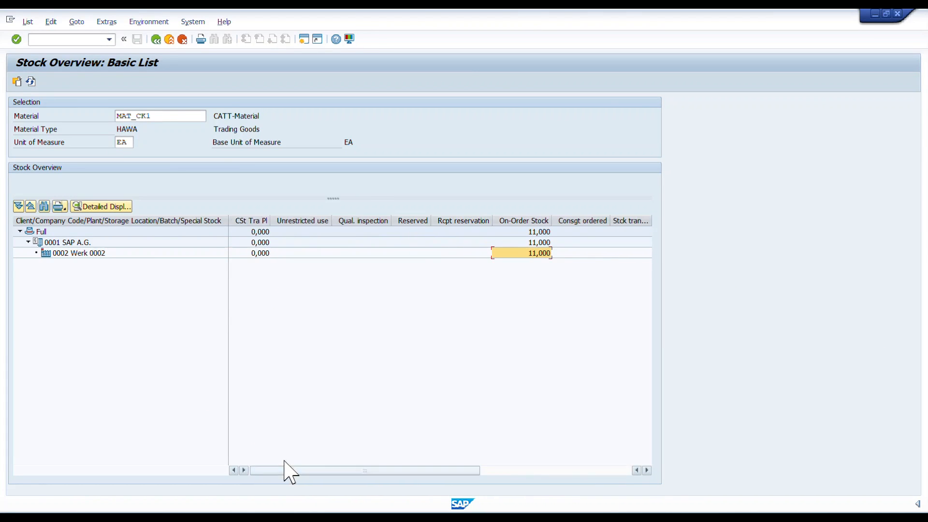
left_click_drag(226, 220, 162, 221)
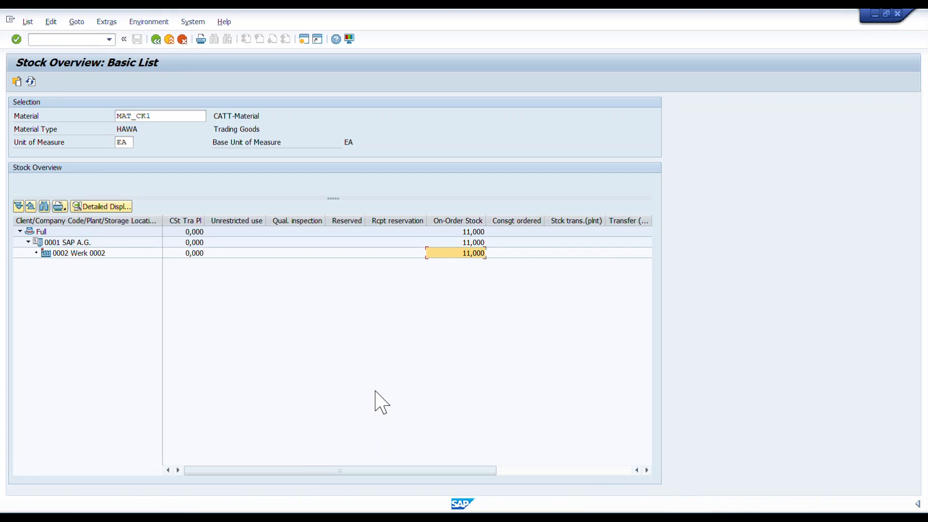
left_click(156, 38)
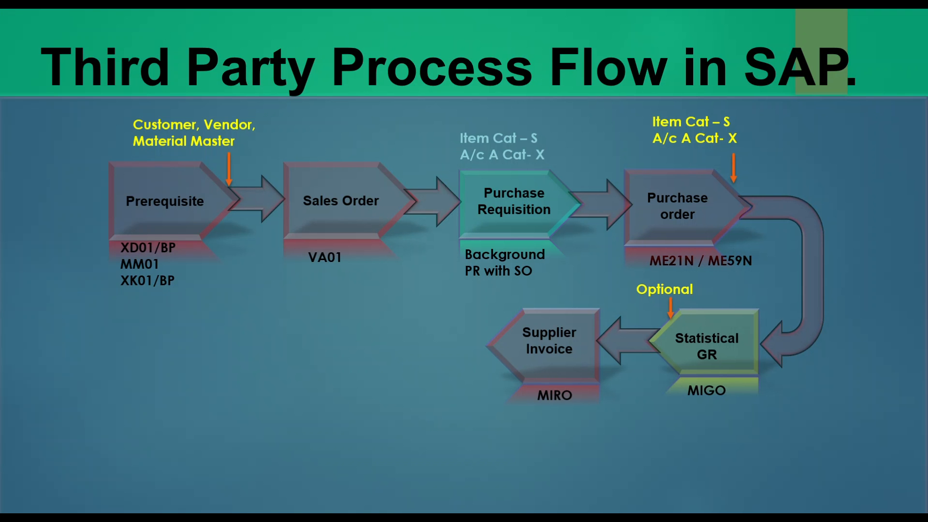
left_click(546, 343)
left_click(546, 343)
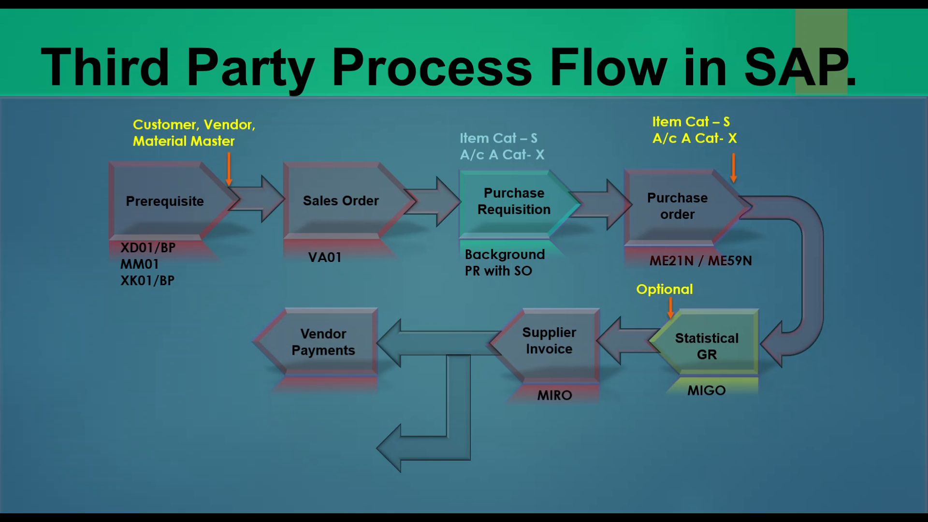
key("Right")
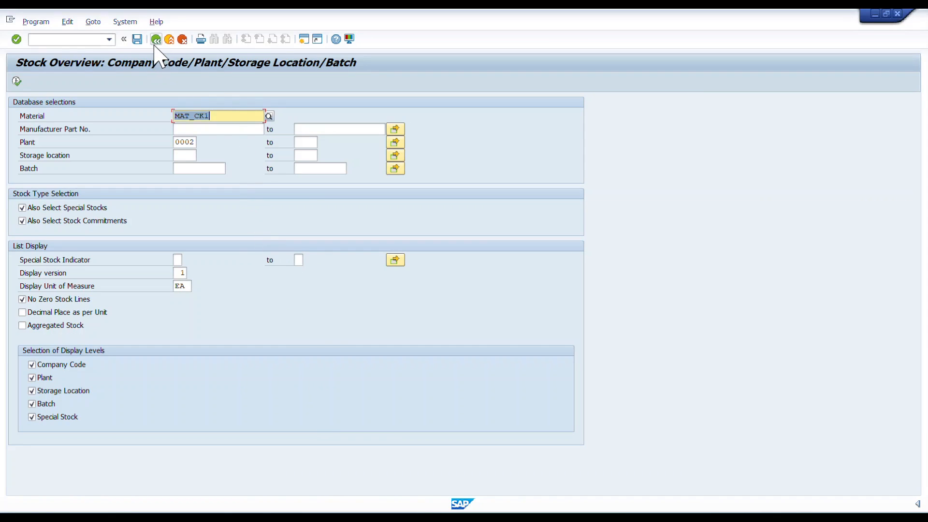
Leave the stock overview, then create and save the customer billing document for the sales order with VF01
left_click(156, 40)
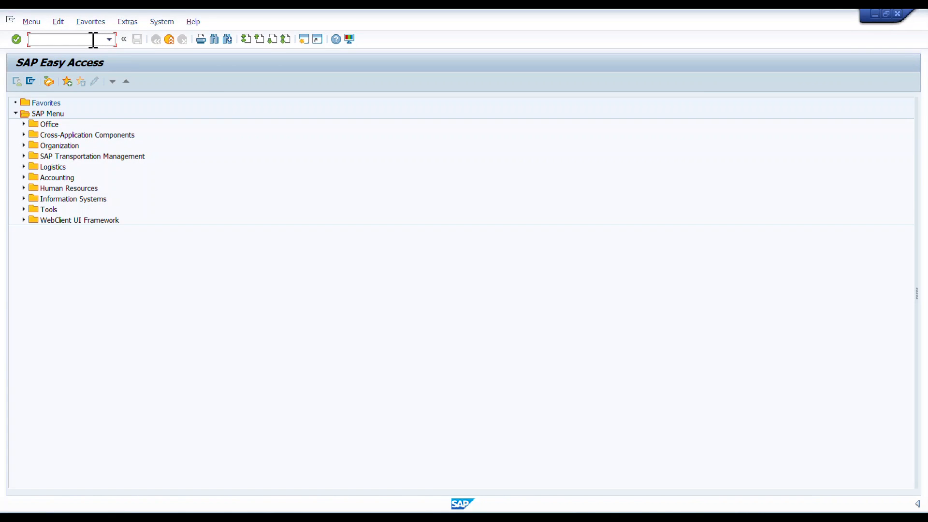
key("Return")
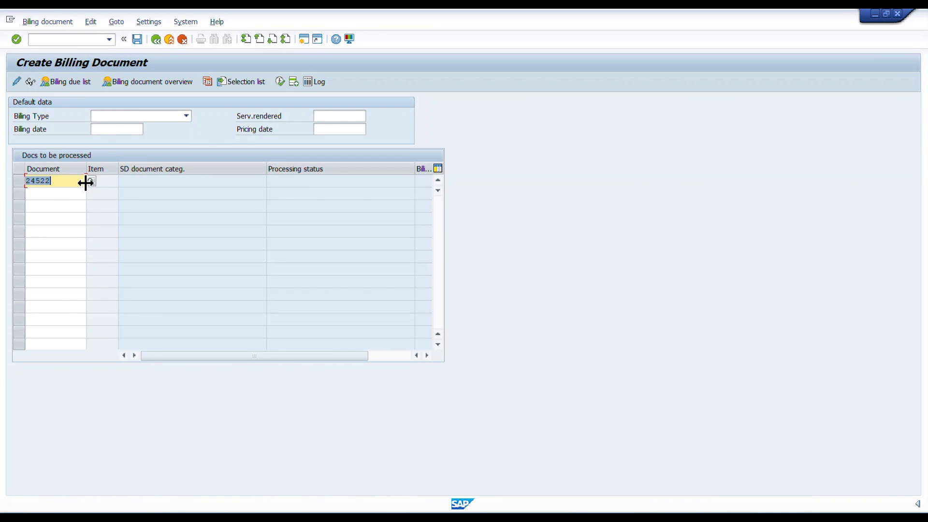
key("Return")
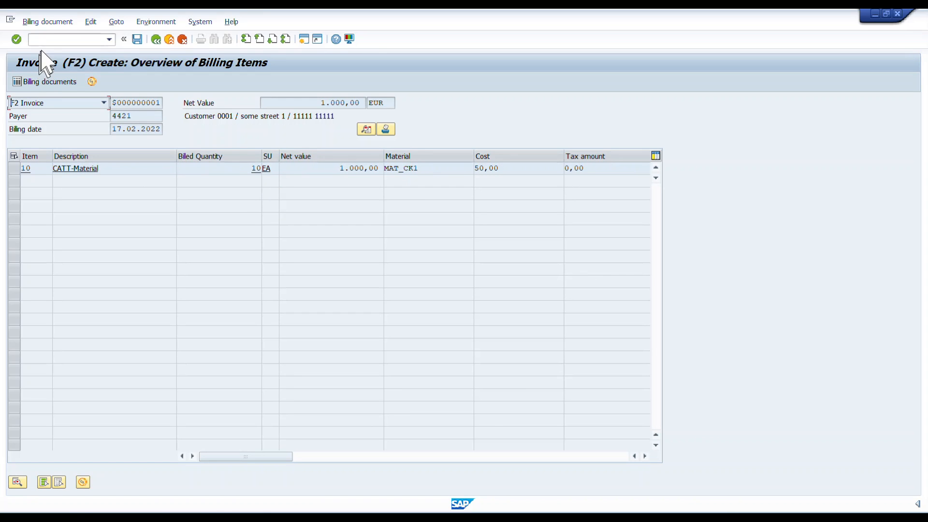
left_click(137, 39)
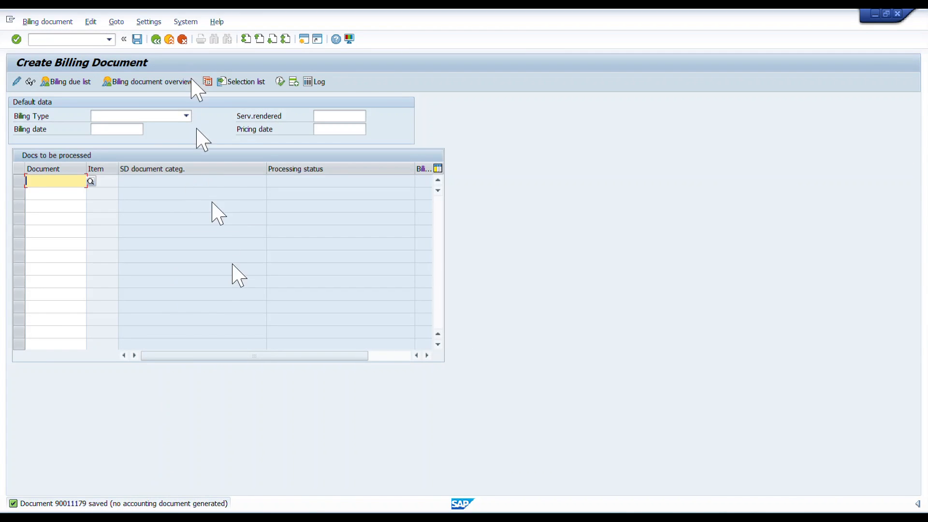
key("alt+Tab")
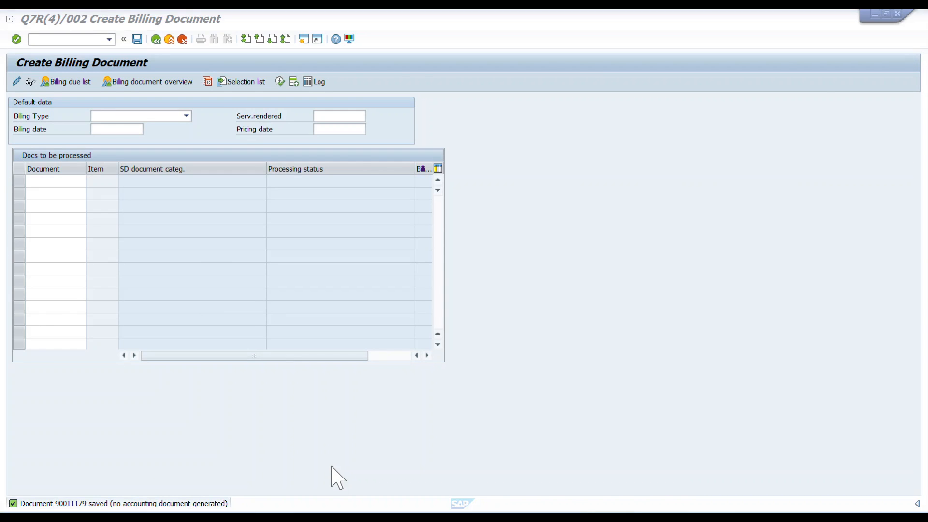
left_click(331, 466)
key("Right")
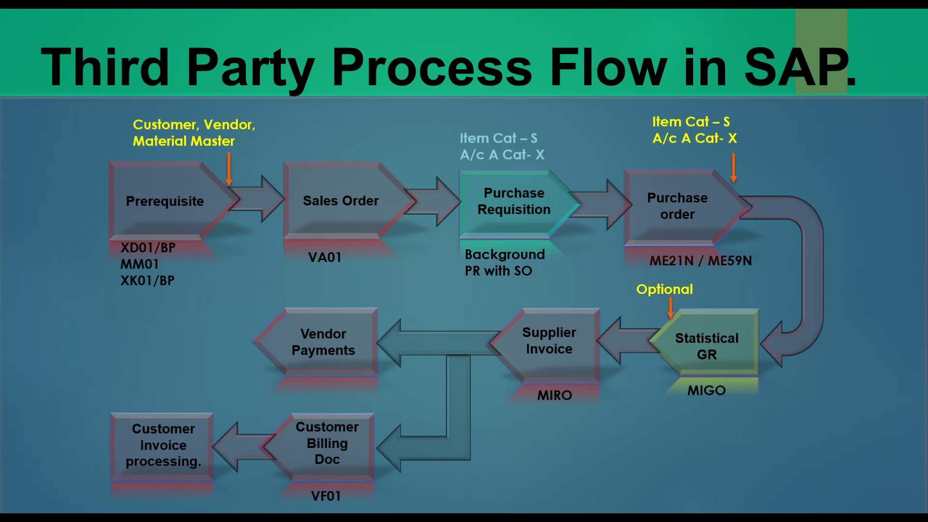